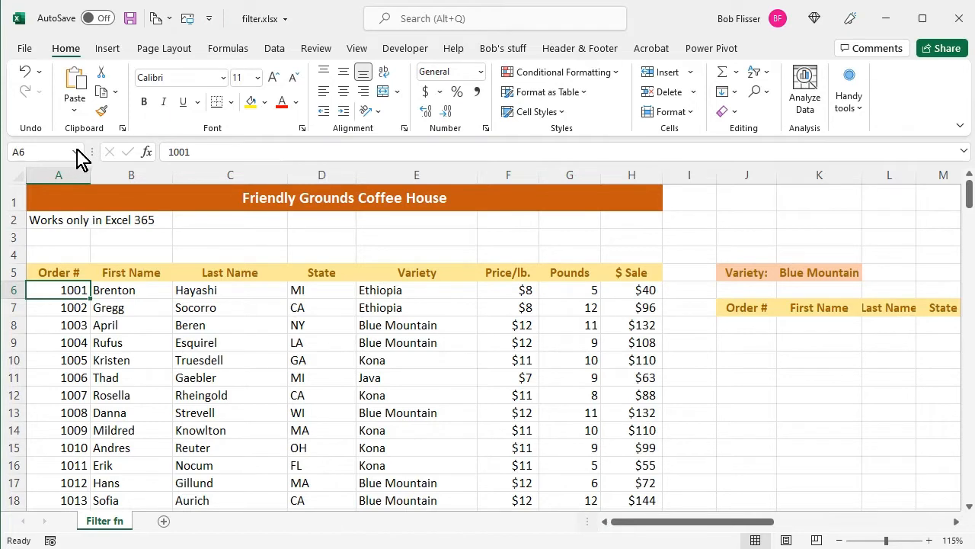
- Select the named ranges f_data, f_state and f_variety in turn to see which cells each one covers
left_click(76, 153)
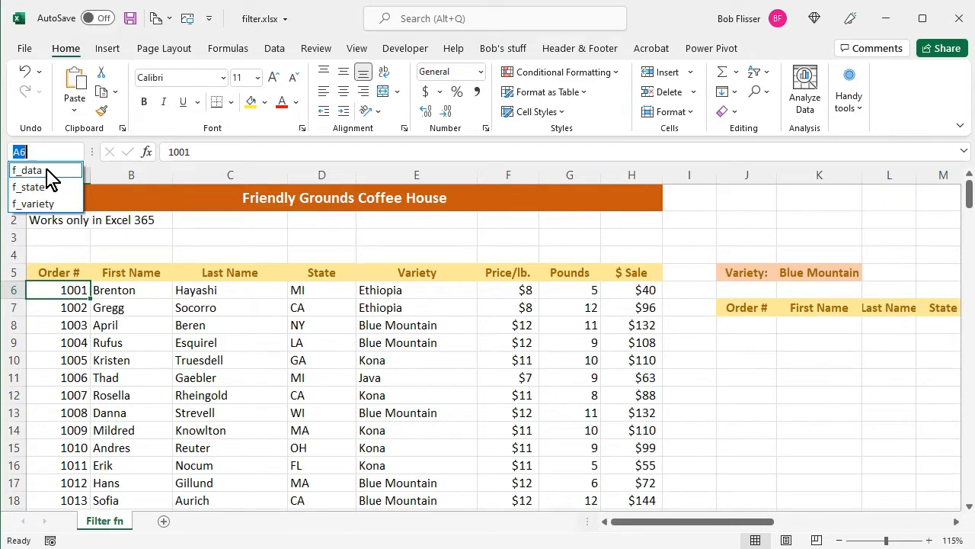
left_click(47, 171)
scroll(220, 304, "up", 2)
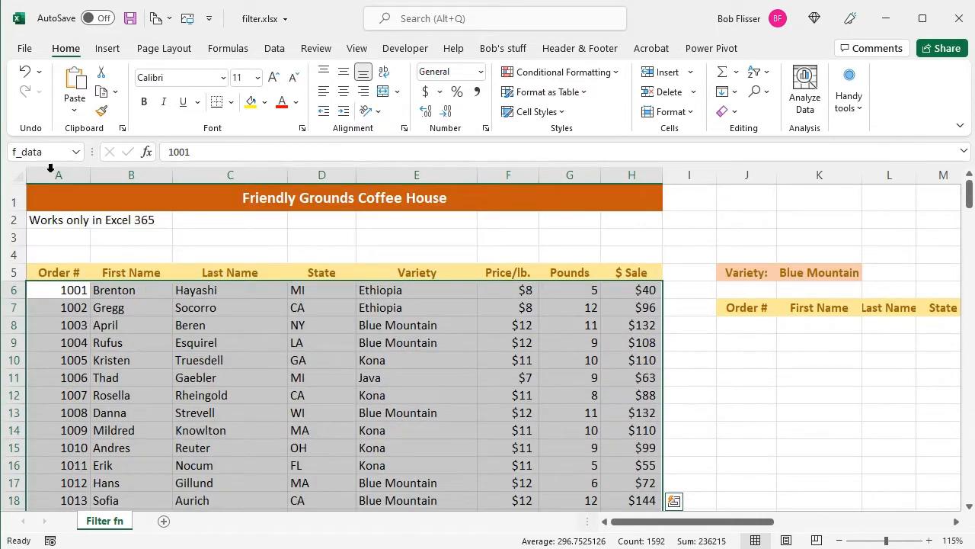
left_click(76, 152)
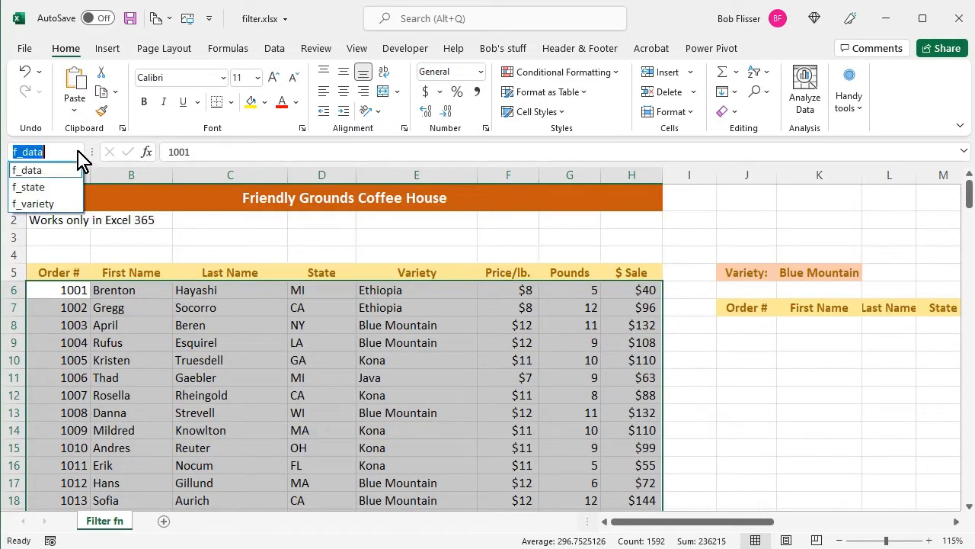
left_click(38, 187)
scroll(262, 385, "up", 2)
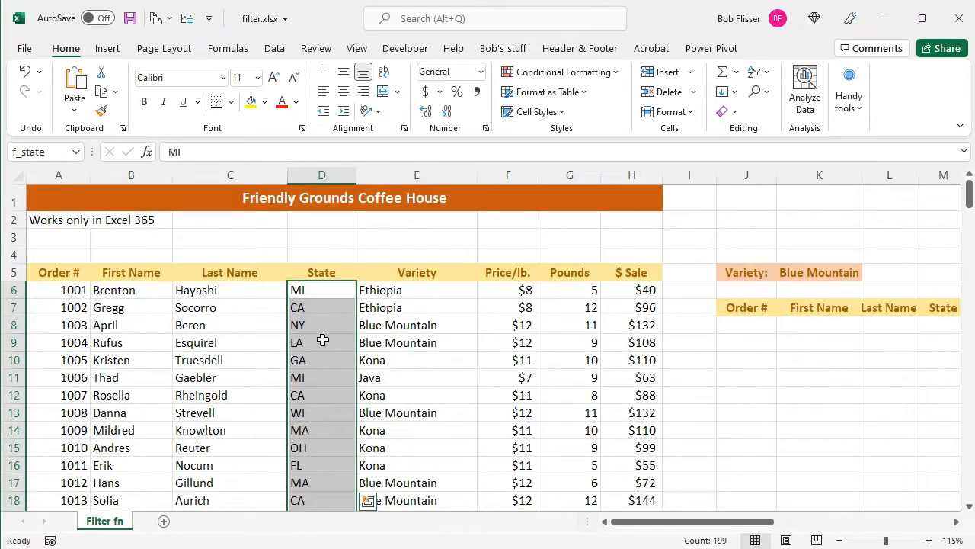
left_click(78, 151)
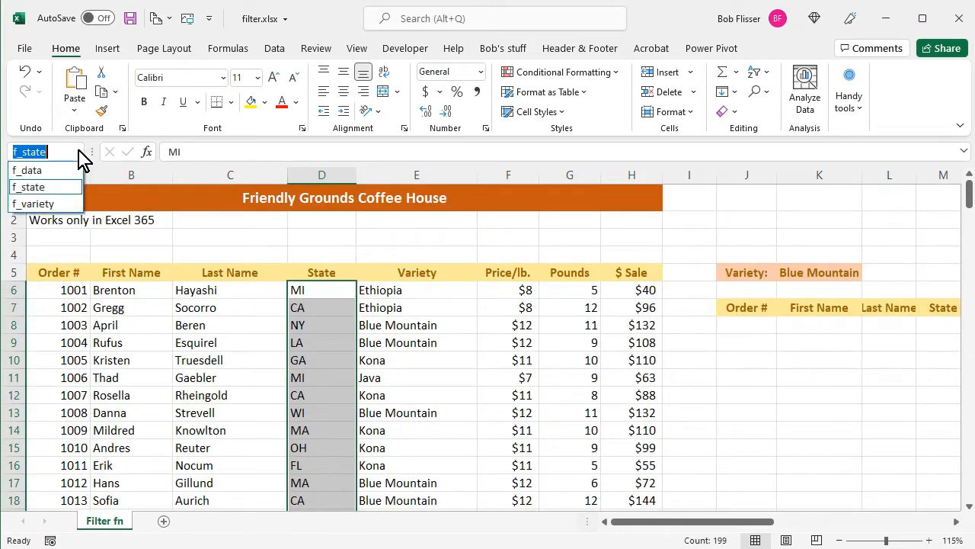
left_click(31, 204)
scroll(528, 405, "up", 2)
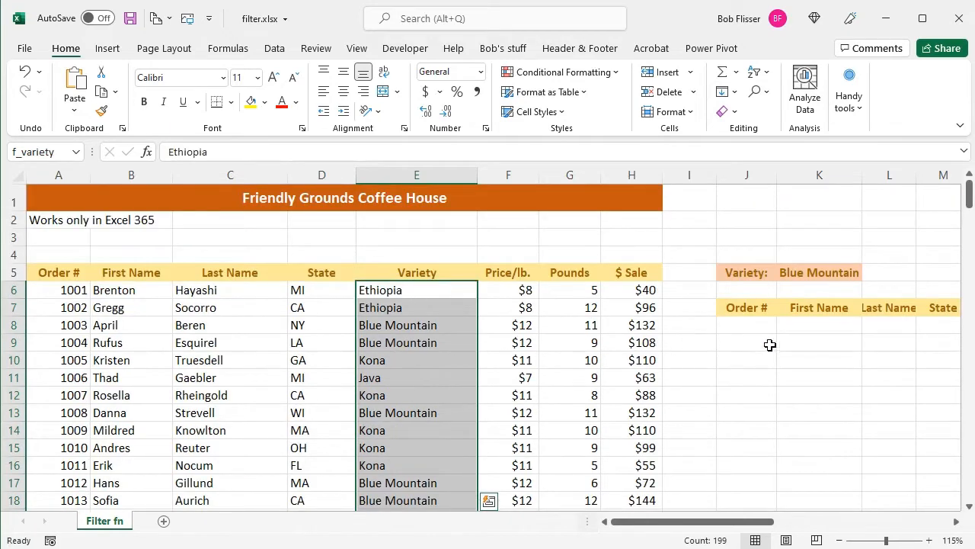
- Start a FILTER formula in J8 with the named range f_data as the array to filter
left_click(749, 324)
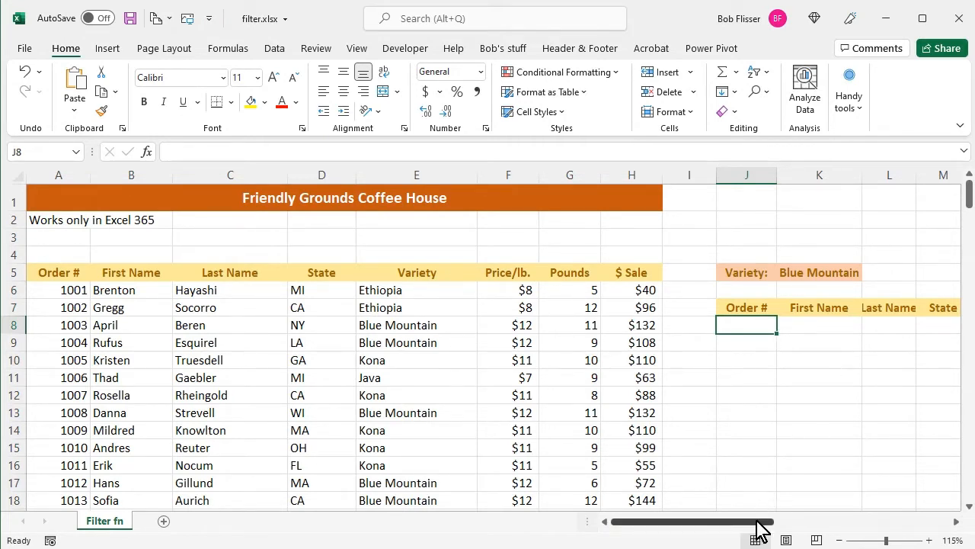
left_click_drag(757, 522, 814, 526)
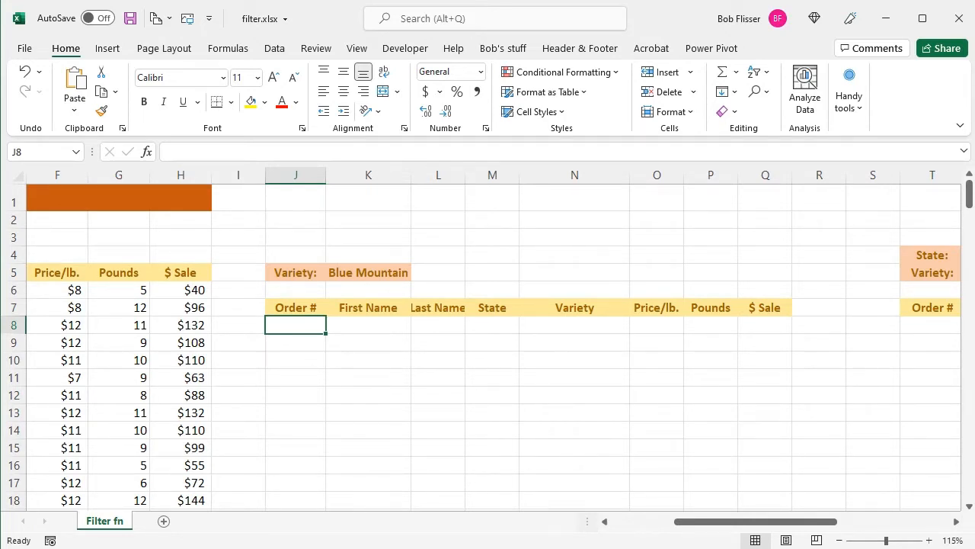
type("=")
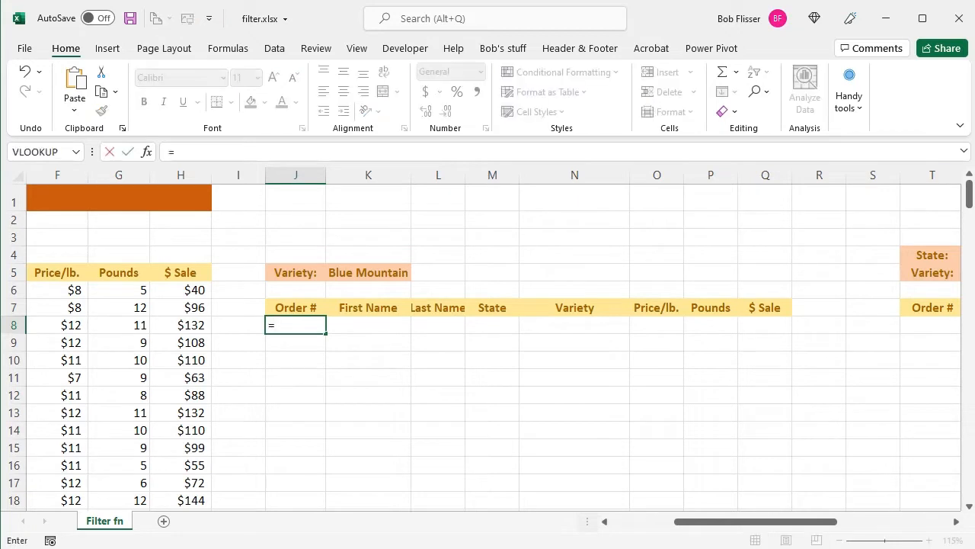
type("fil")
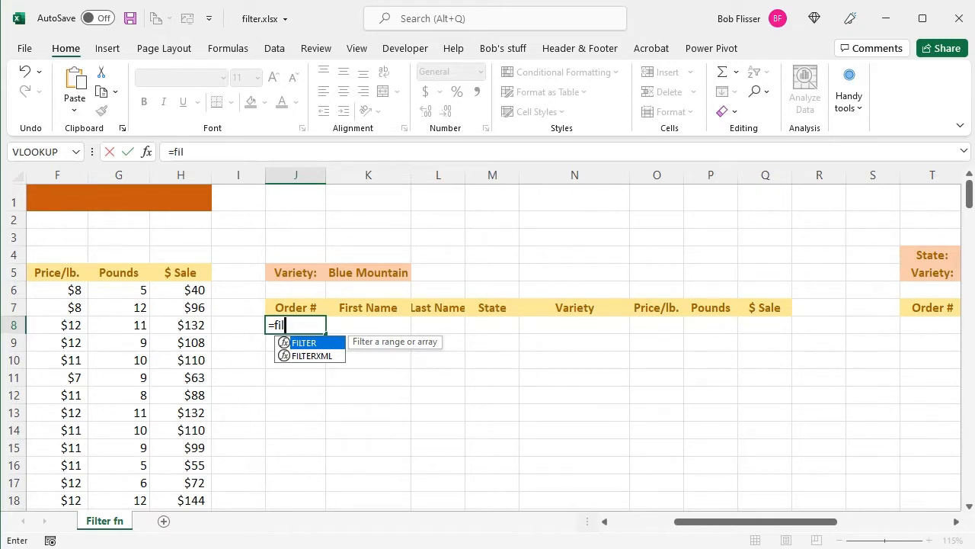
key("Tab")
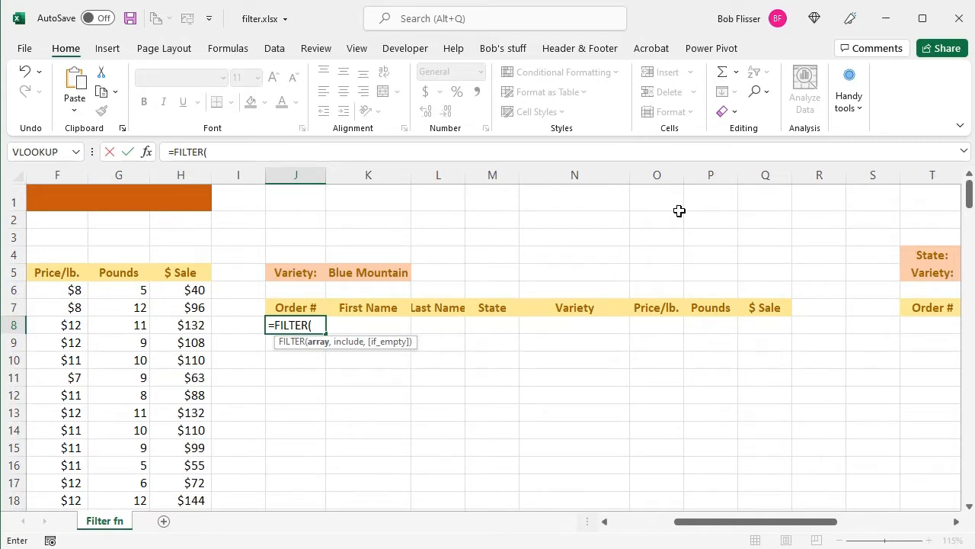
left_click(236, 49)
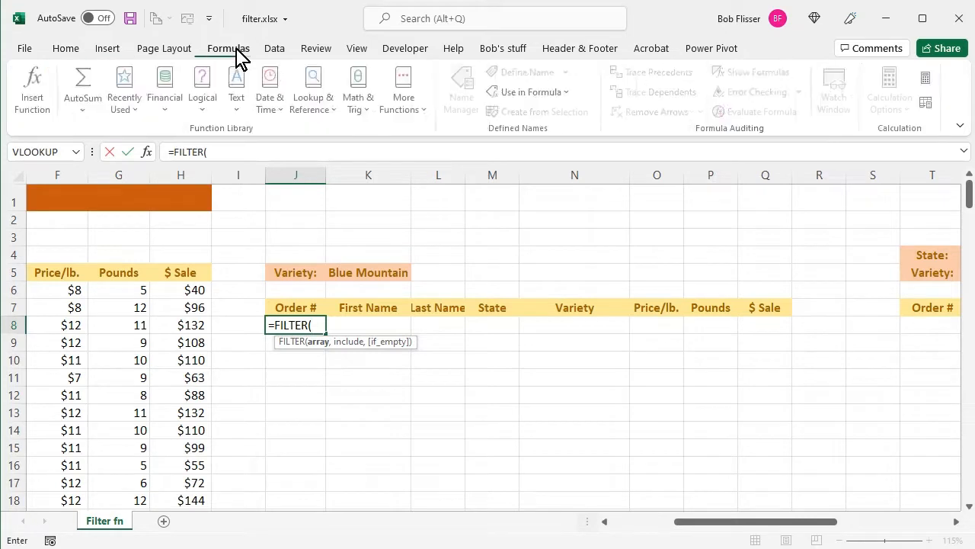
left_click(570, 91)
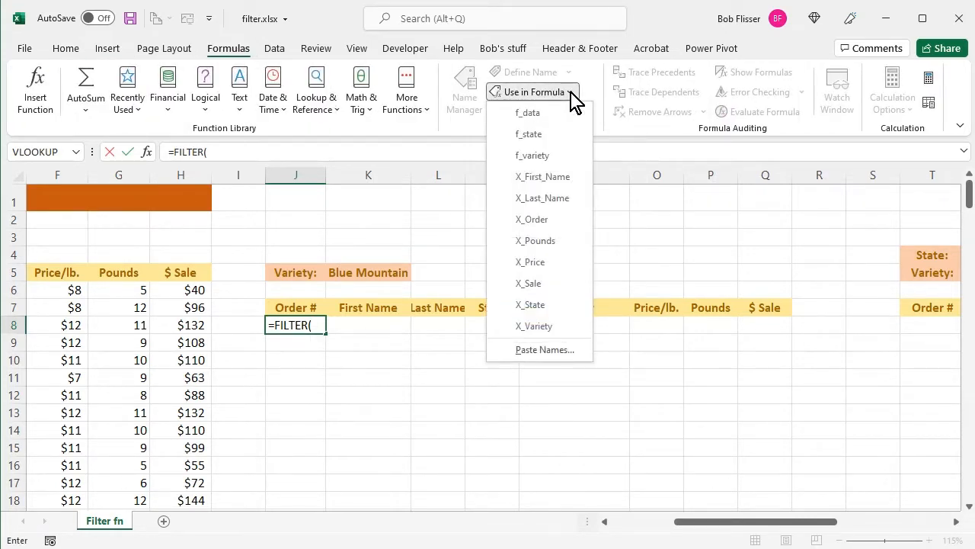
left_click(547, 116)
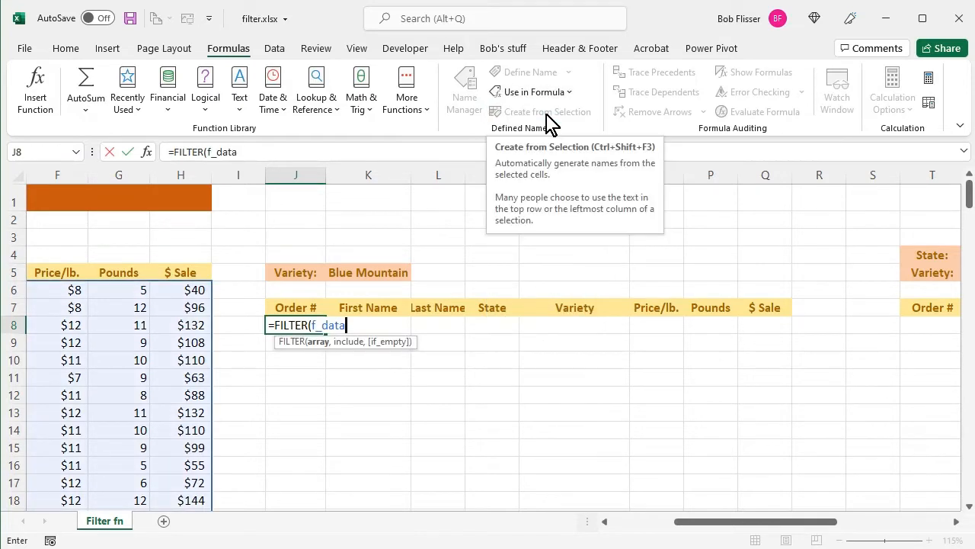
- Add the include condition f_variety=K5 to the FILTER formula in J8
type(",")
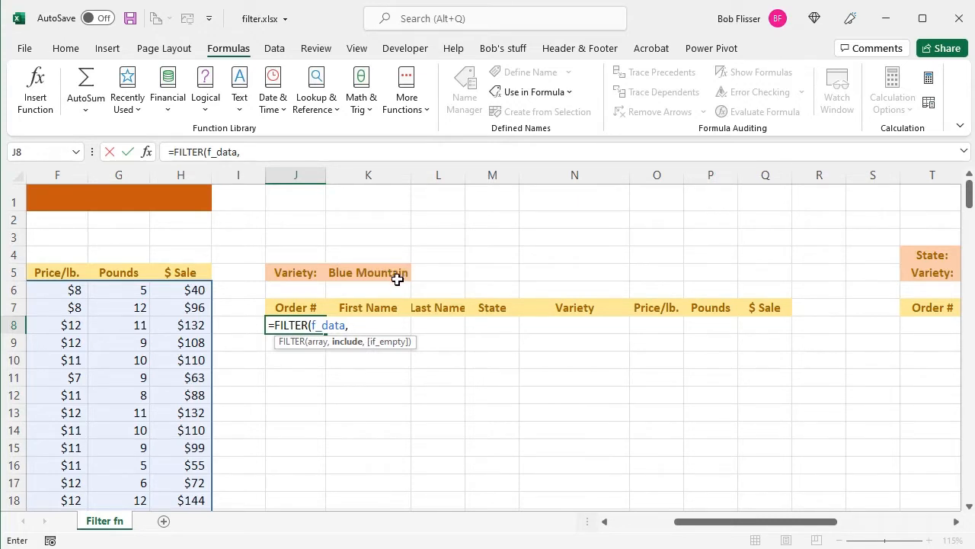
left_click(568, 94)
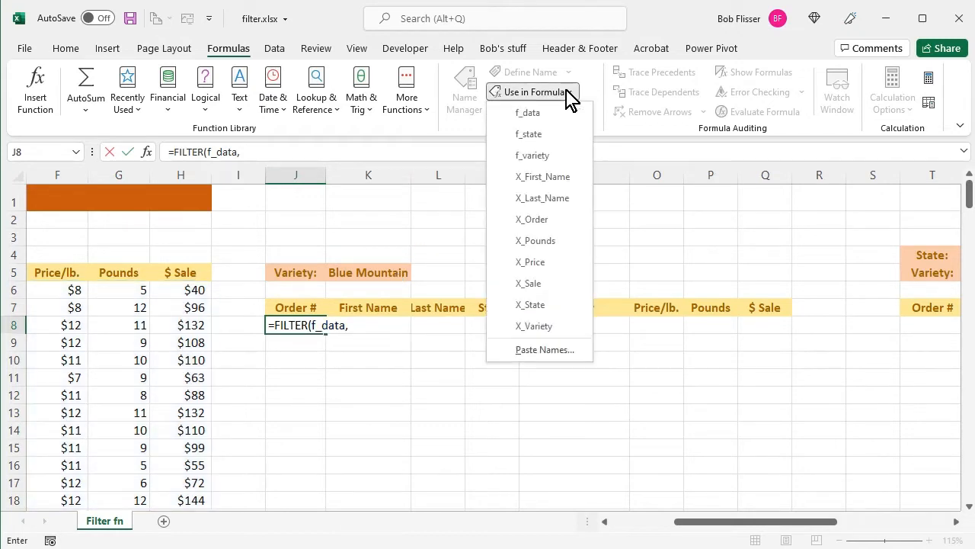
left_click(551, 156)
type("=")
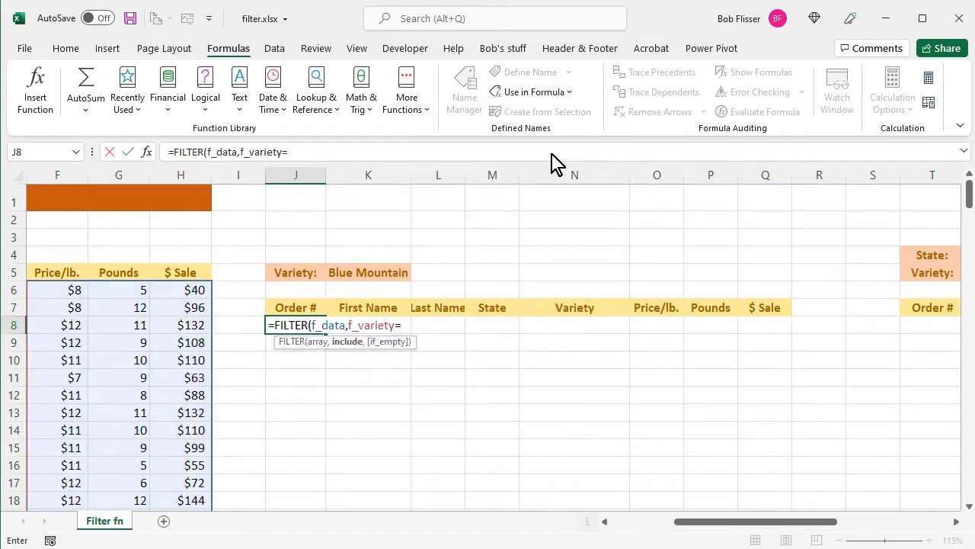
left_click(369, 271)
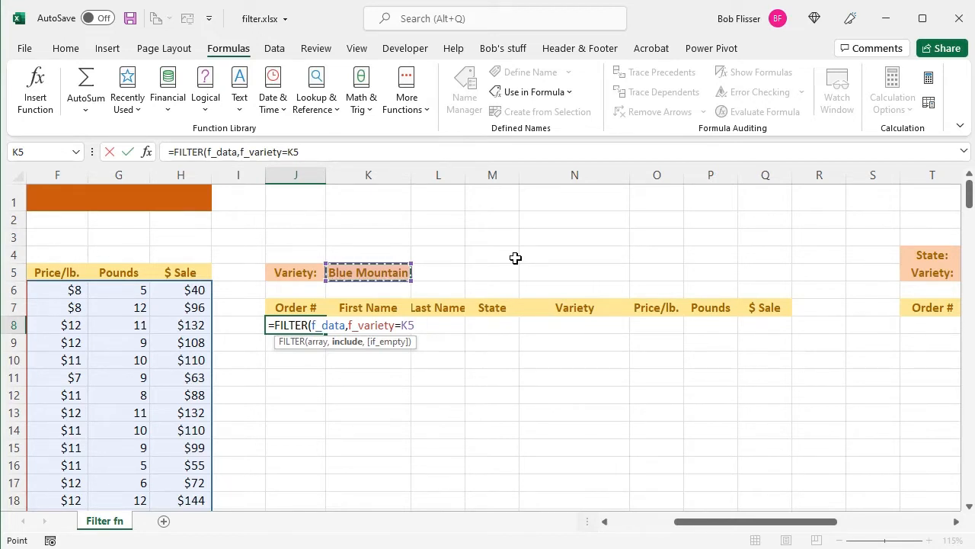
- Set the FILTER formula's if_empty argument to "Not found" and complete the formula in J8
type(",")
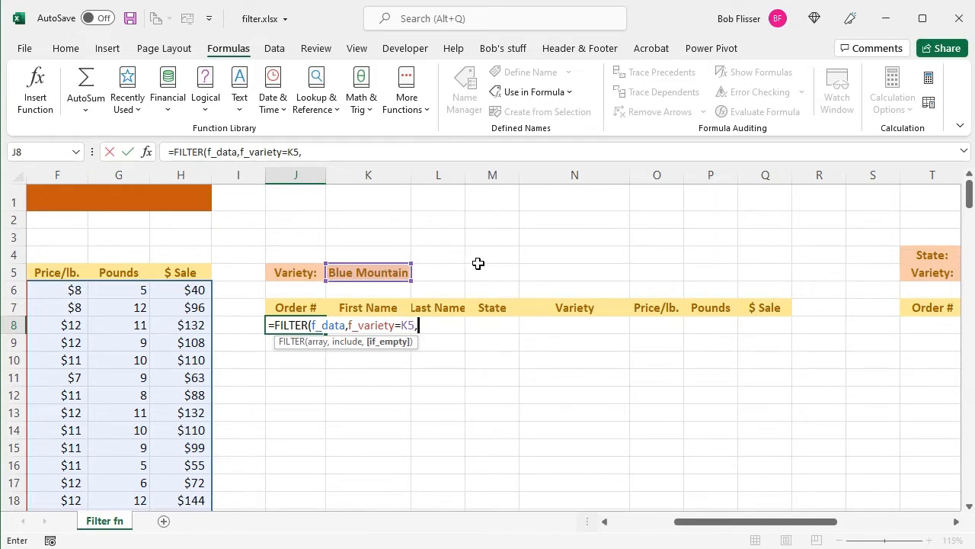
type("\"Not found")
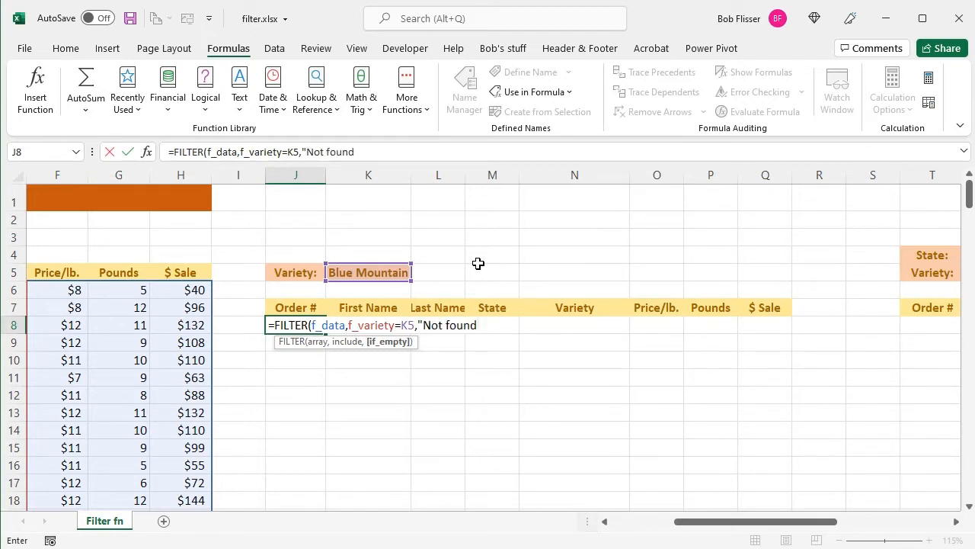
type("\")")
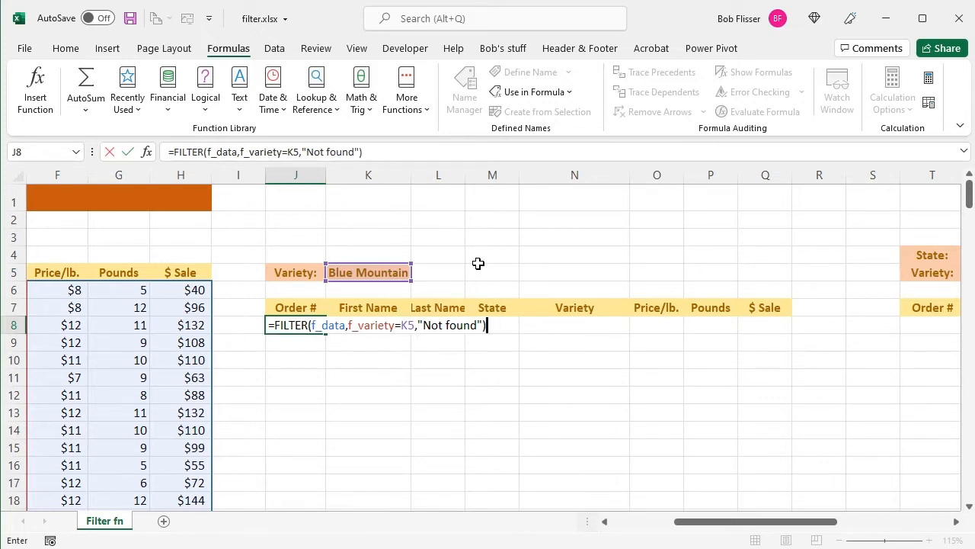
key("Return")
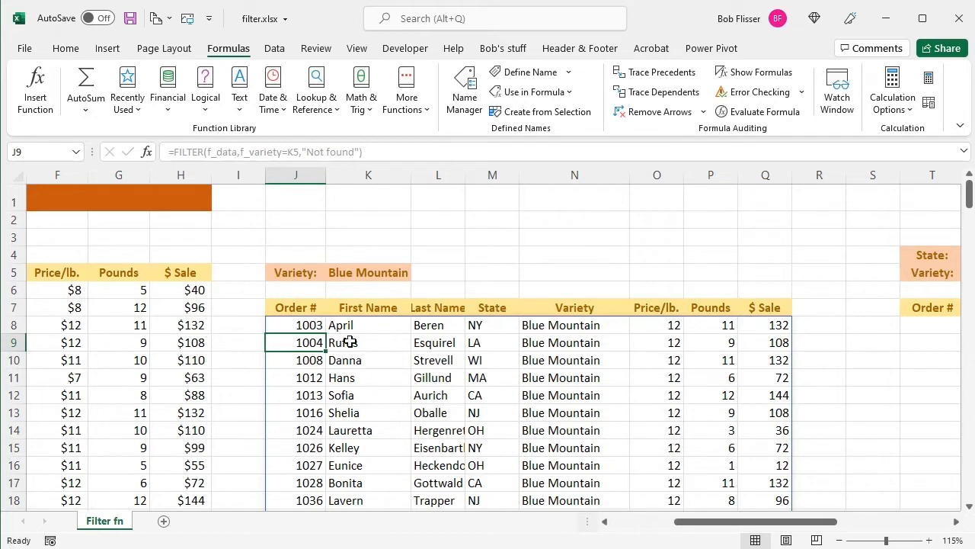
- Compare the formula in J8 with the formulas shown for several other cells of the filtered results
left_click(305, 325)
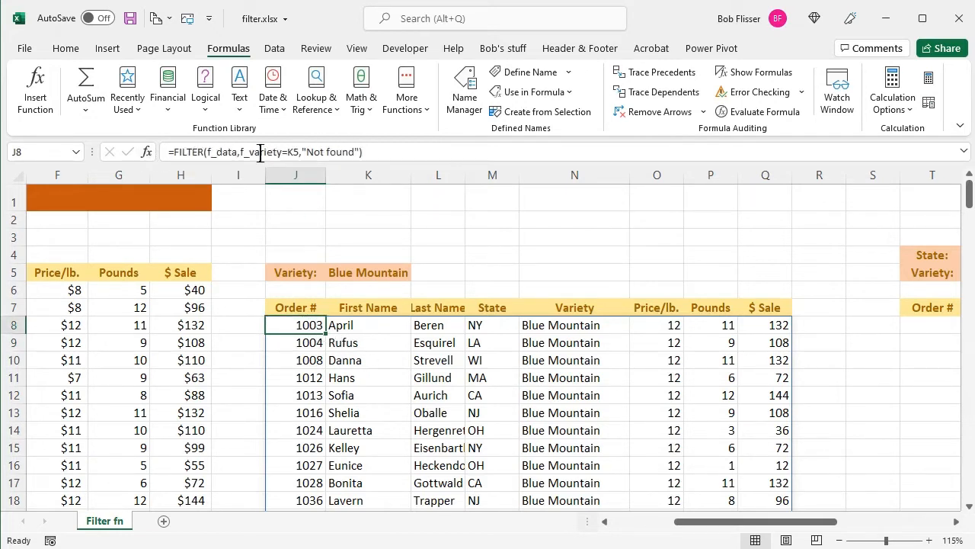
left_click(309, 373)
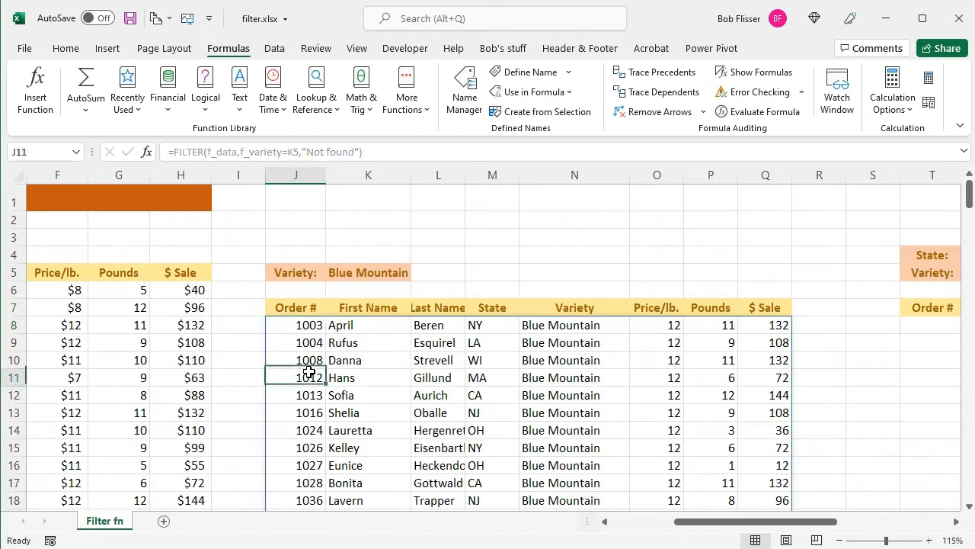
left_click(371, 414)
left_click(448, 393)
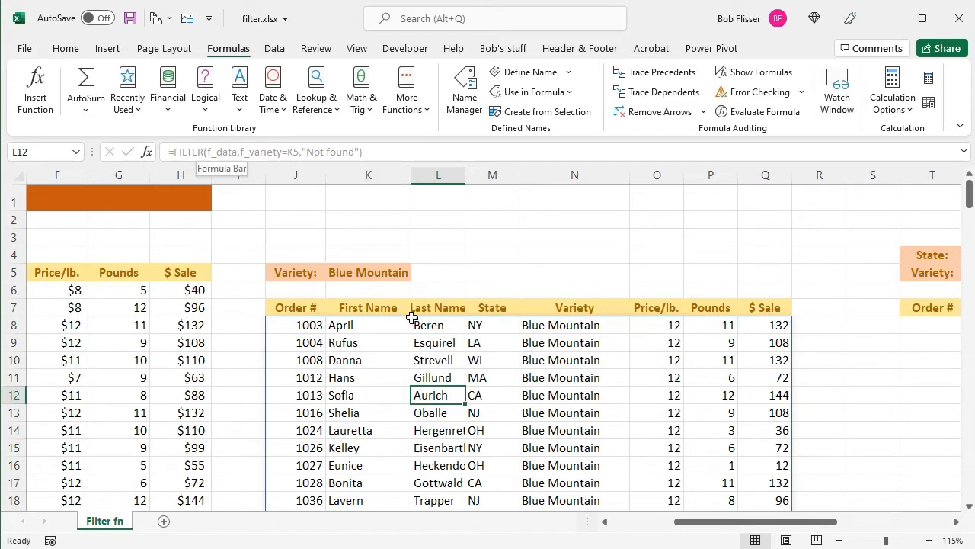
left_click(438, 360)
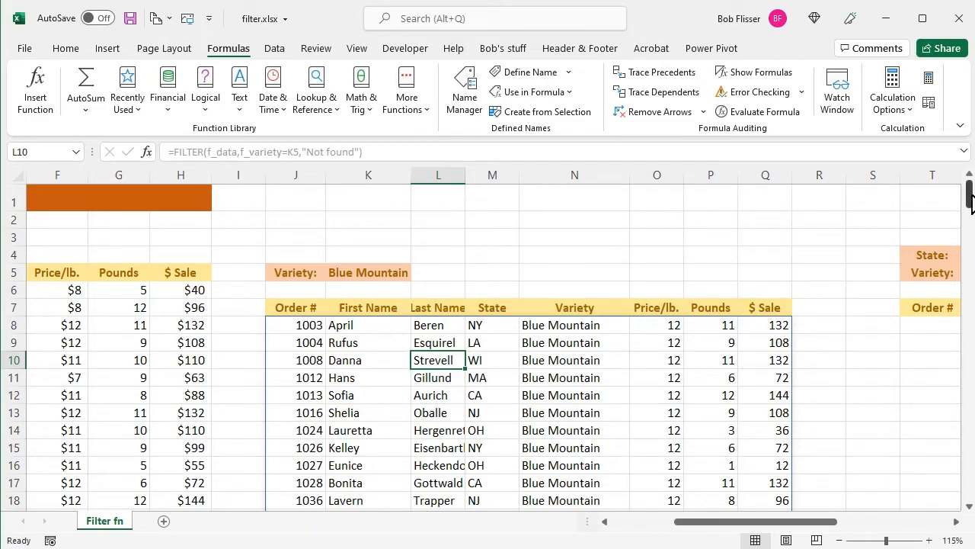
mouse_move(969, 195)
left_mouse_down()
mouse_move(971, 300)
mouse_move(969, 192)
left_mouse_up()
- Change the variety criterion in K5 to Colombia and inspect the FILTER formula in J8
left_click(383, 272)
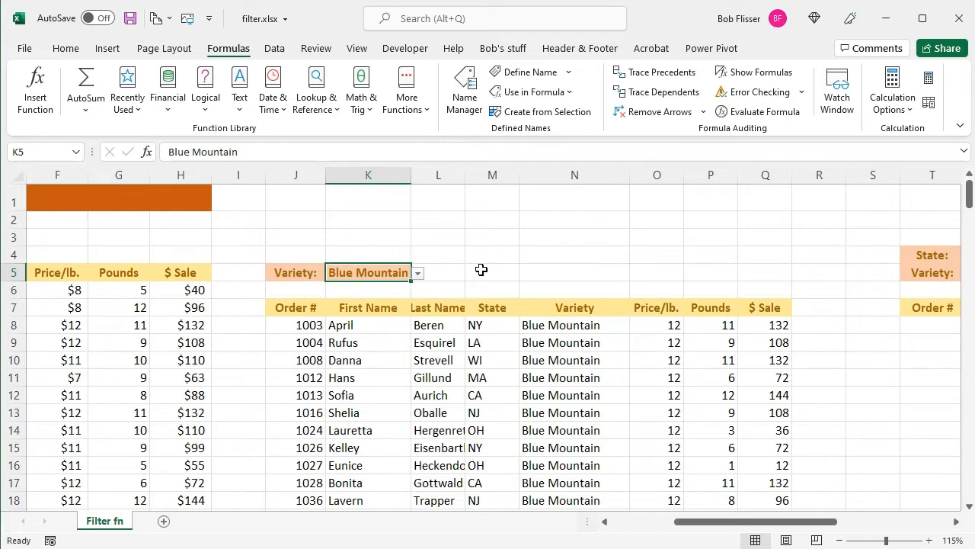
left_click(418, 274)
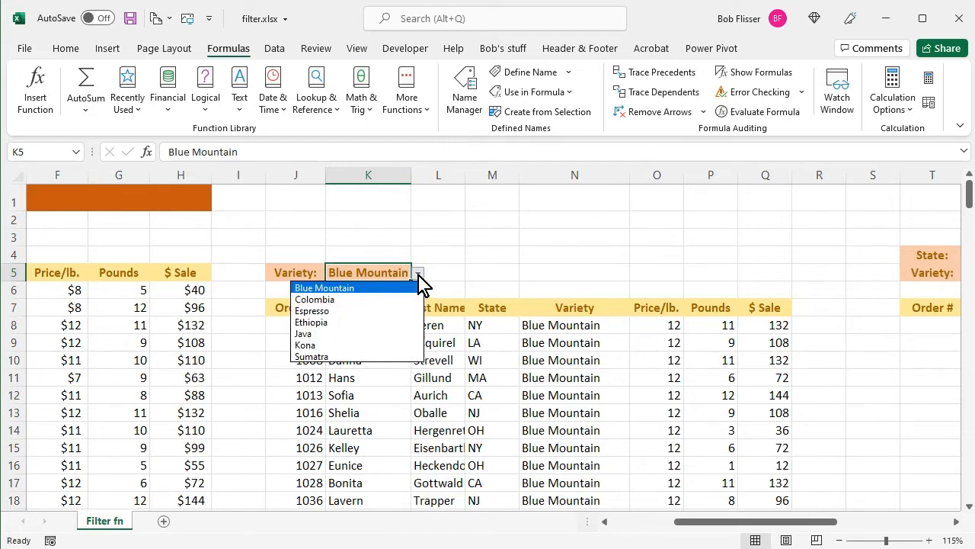
left_click(384, 299)
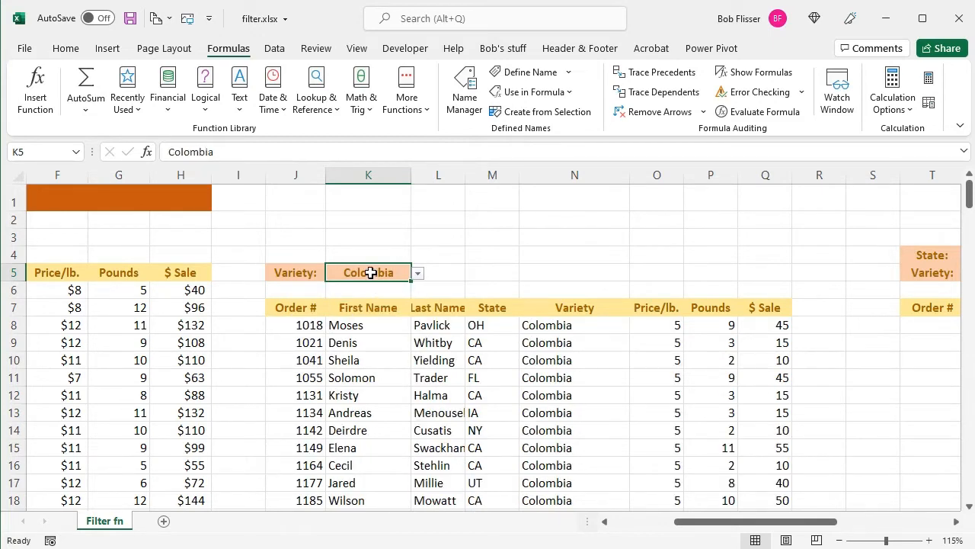
left_click(302, 323)
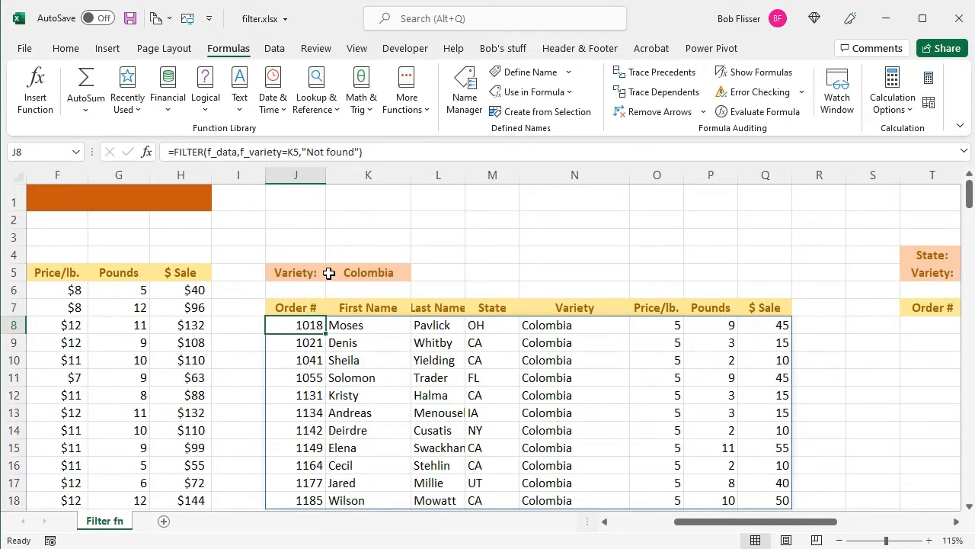
- Set the variety criterion in K5 to Espresso
left_click(366, 272)
left_click(420, 277)
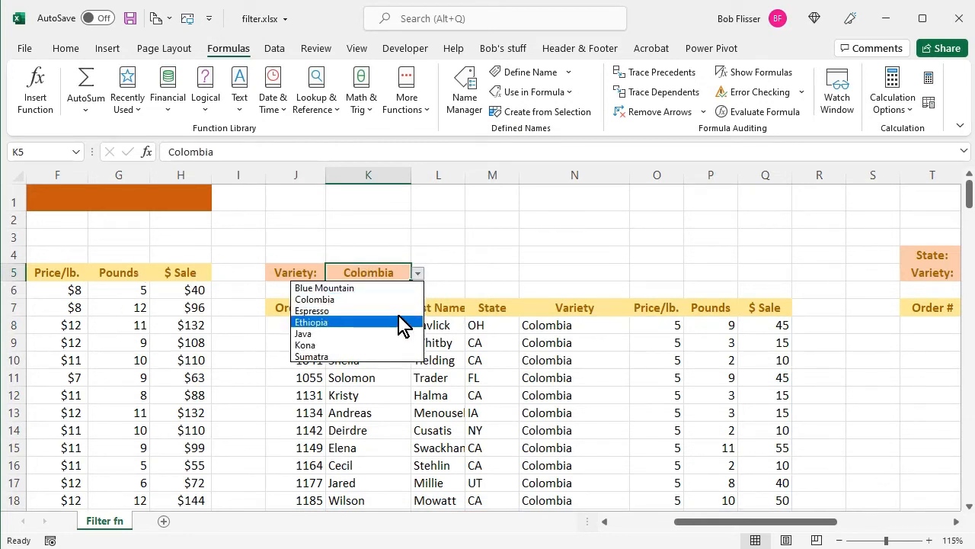
left_click(357, 312)
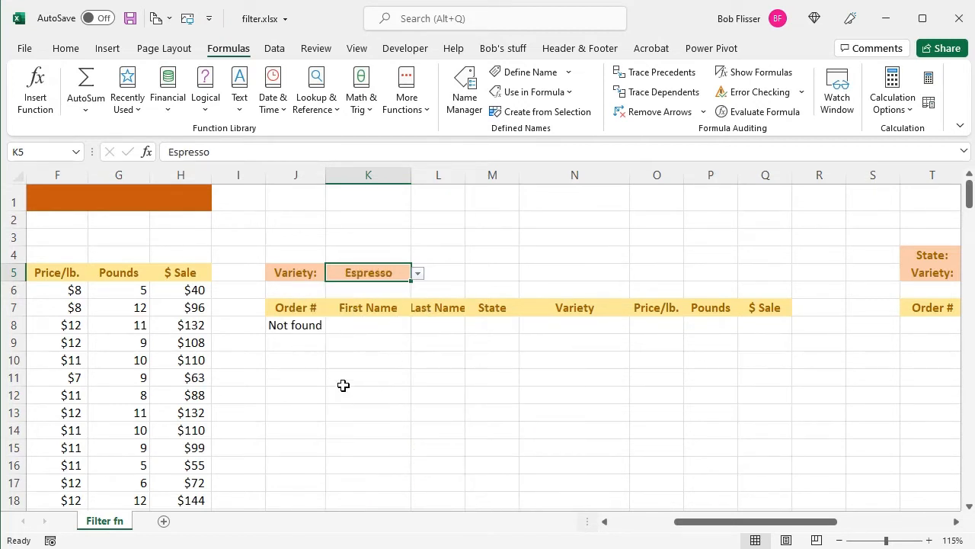
- Enter the text "This text is in the way." in J11, inside the area where the filtered results spill
left_click(295, 378)
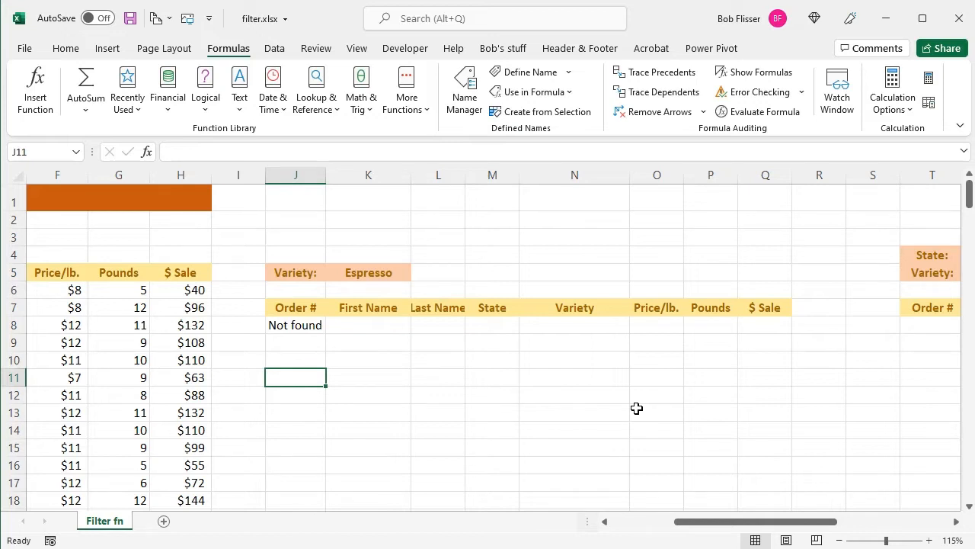
type("This tex")
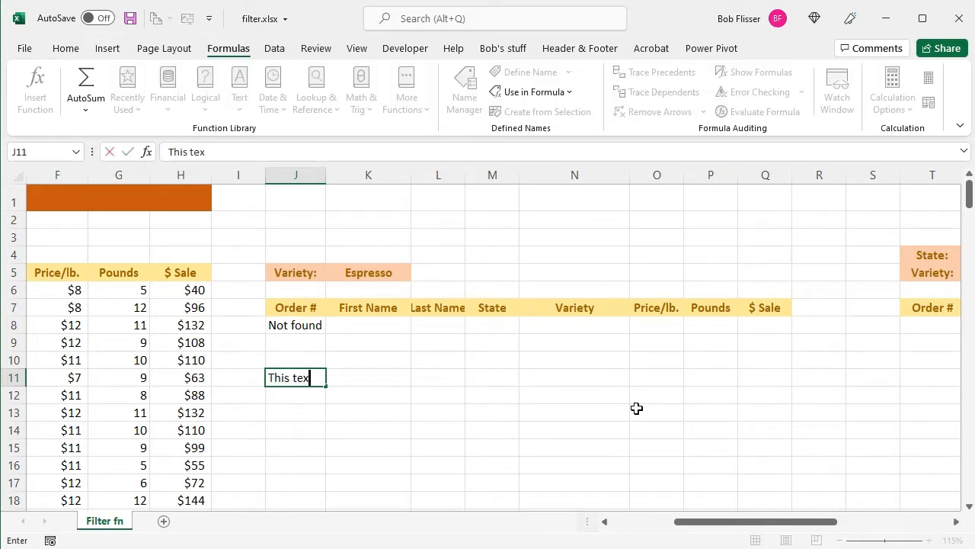
type("t is in the wa.")
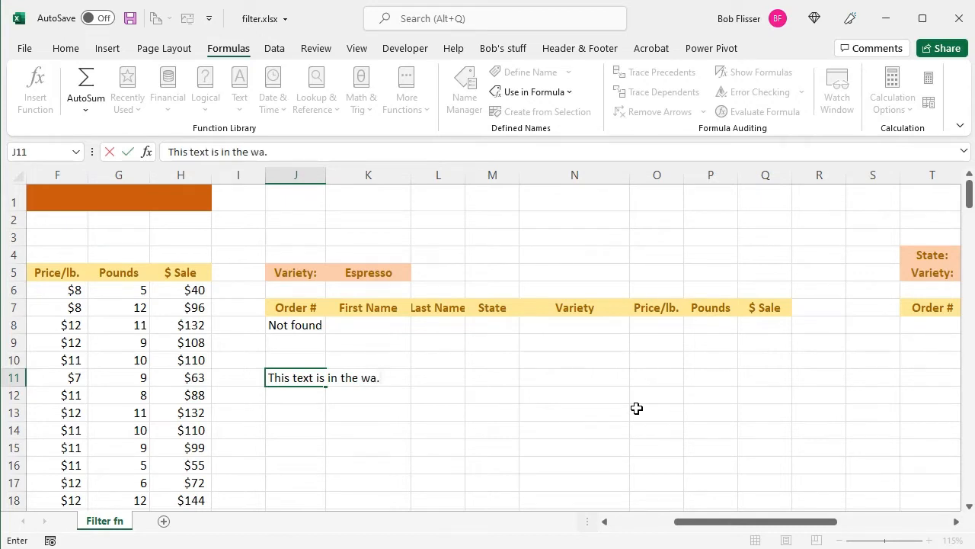
key("BackSpace")
type("y.")
key("Return")
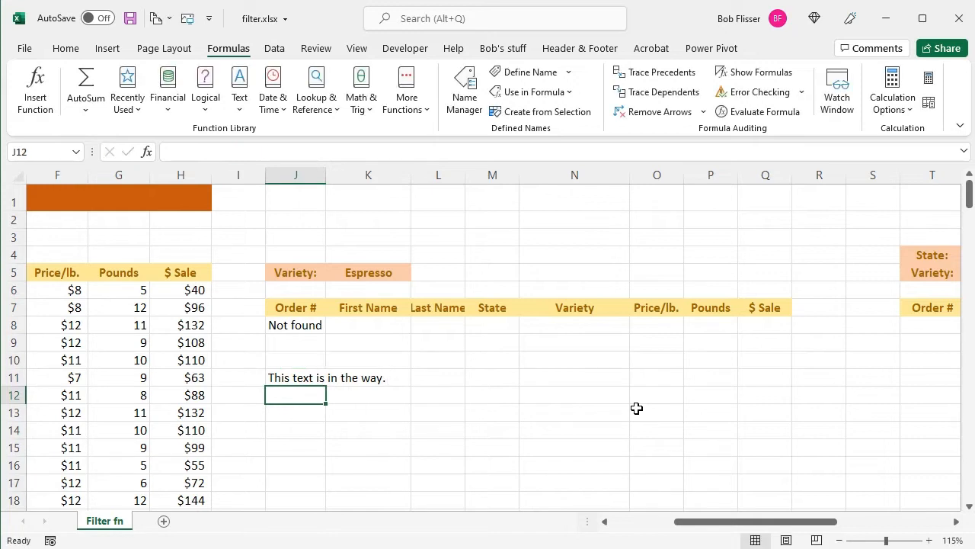
- Set the variety criterion in K5 to Ethiopia and delete the blocking text from J11
left_click(394, 272)
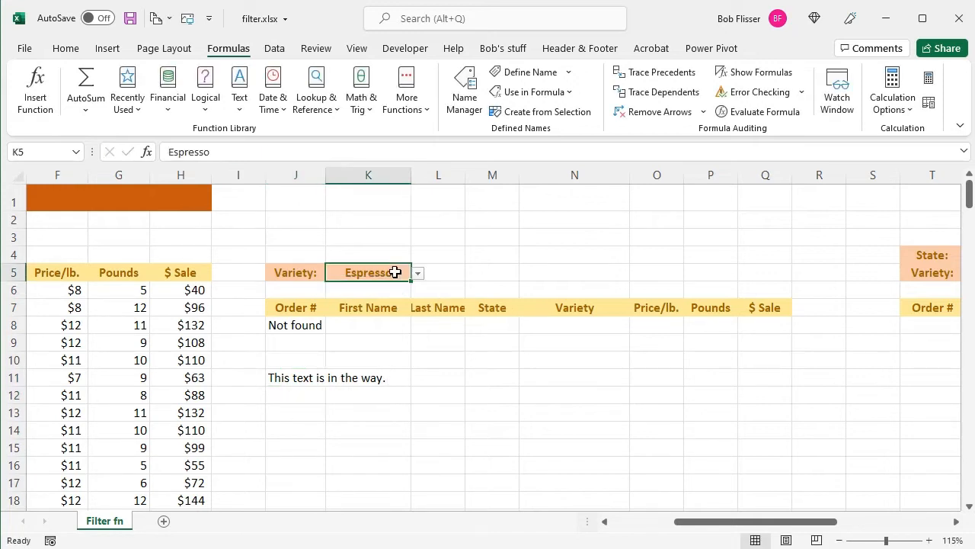
left_click(419, 273)
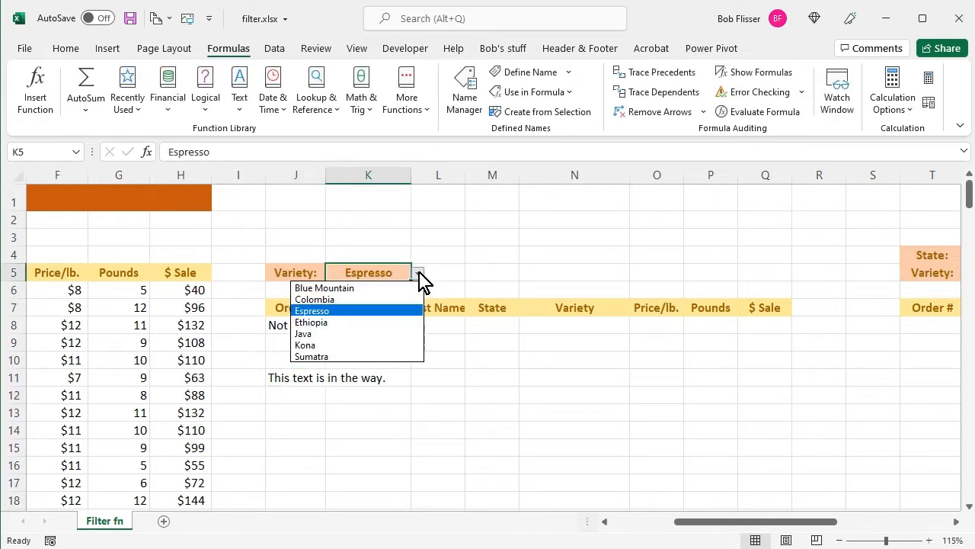
left_click(395, 322)
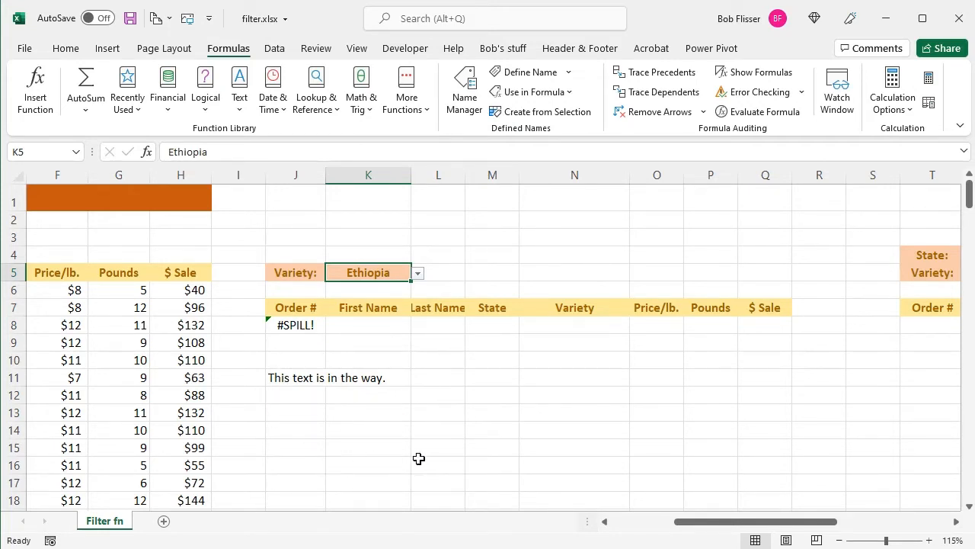
left_click(293, 378)
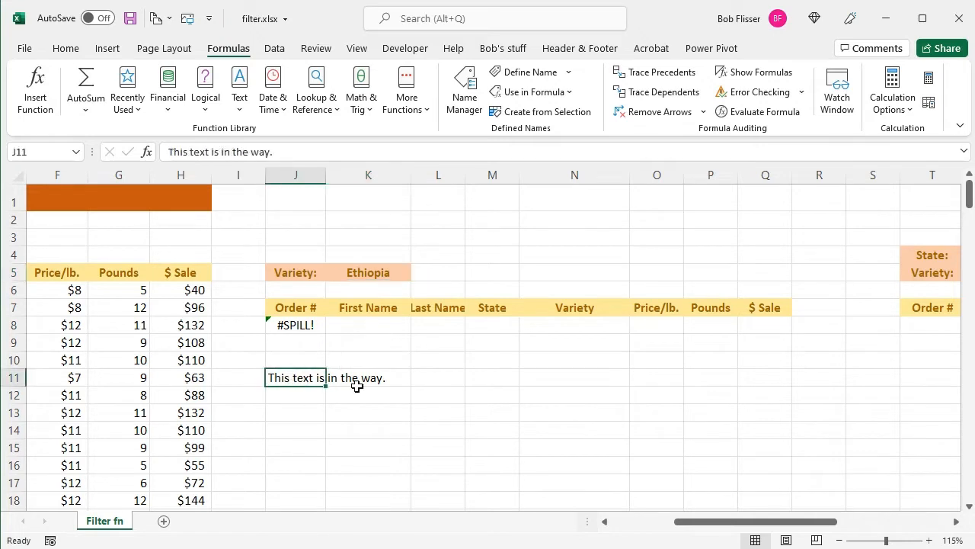
key("Delete")
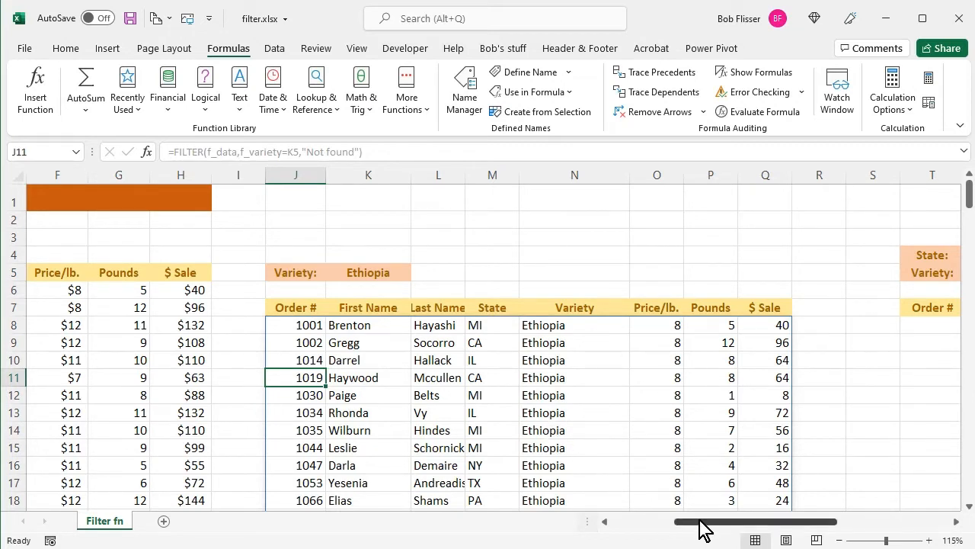
- Start a FILTER formula in T8 of the second results table with f_data as its array argument
left_click_drag(699, 525, 816, 508)
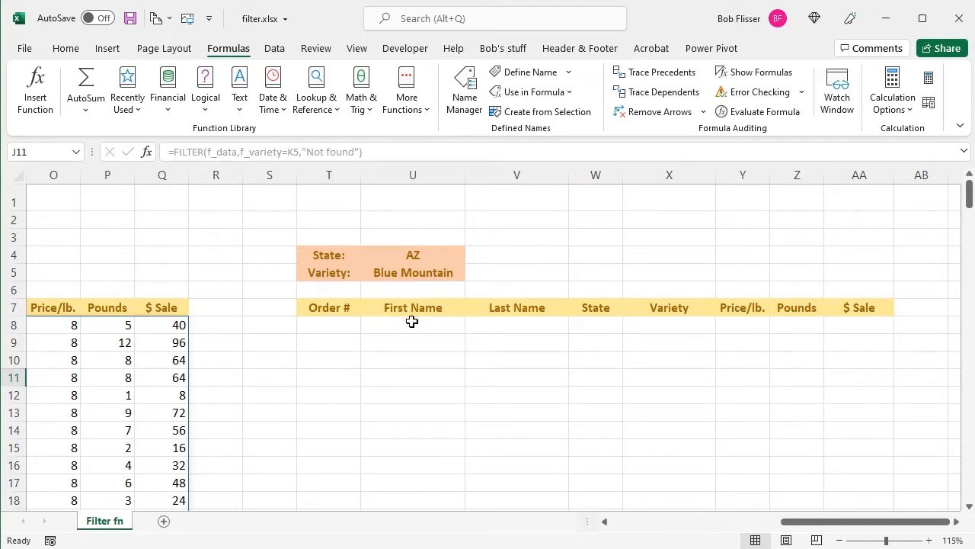
left_click(328, 329)
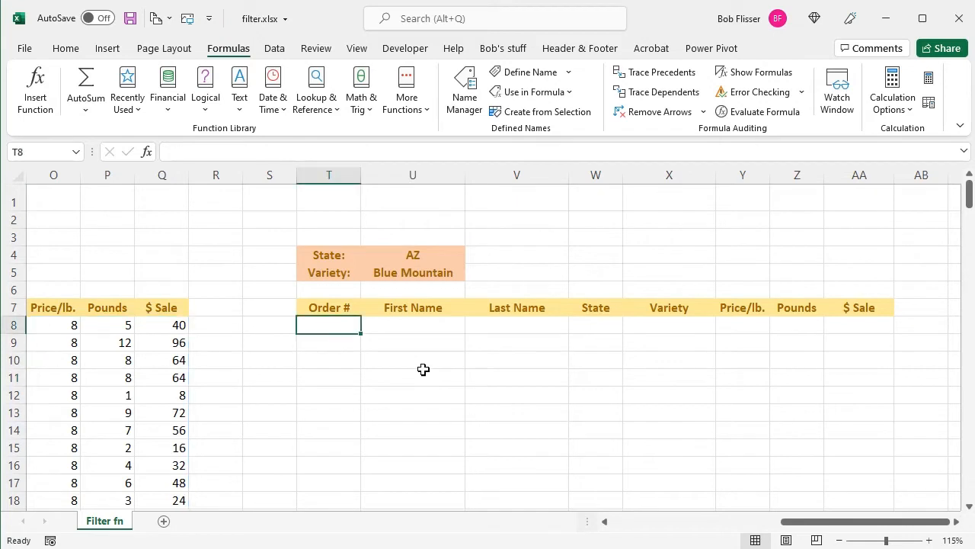
type("=")
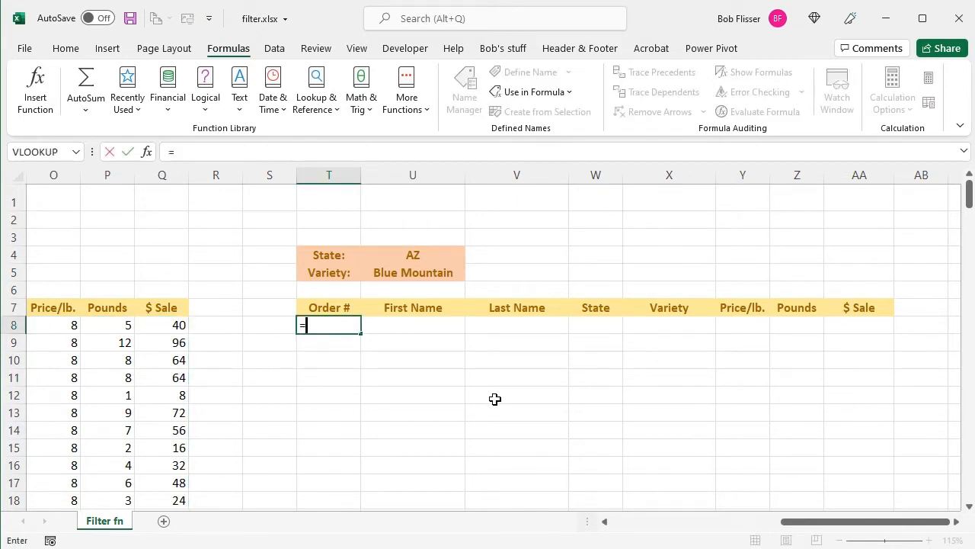
type("fil")
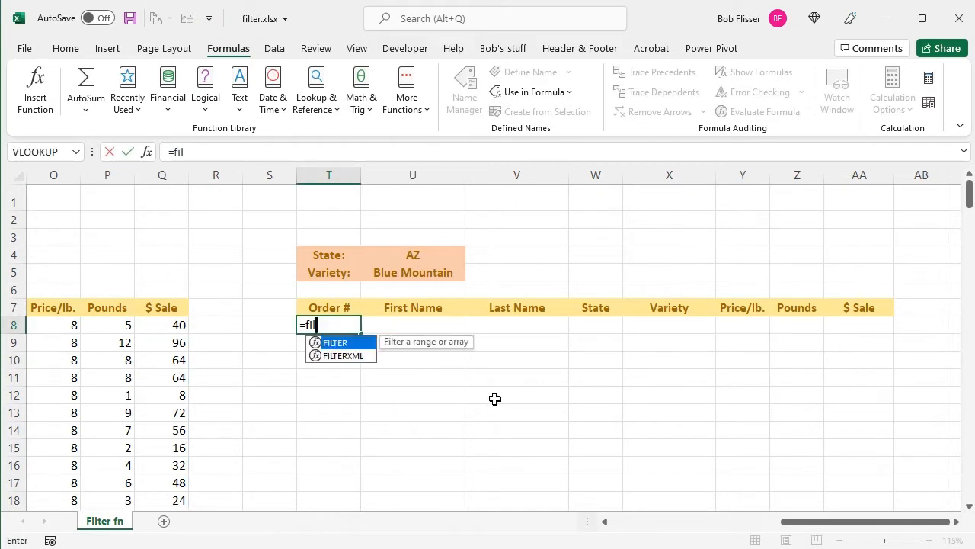
key("Tab")
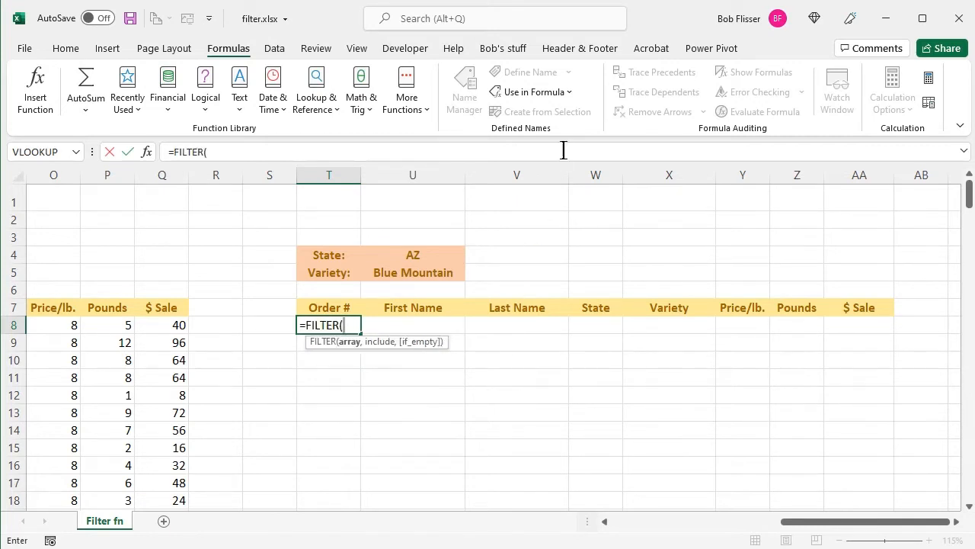
left_click(570, 94)
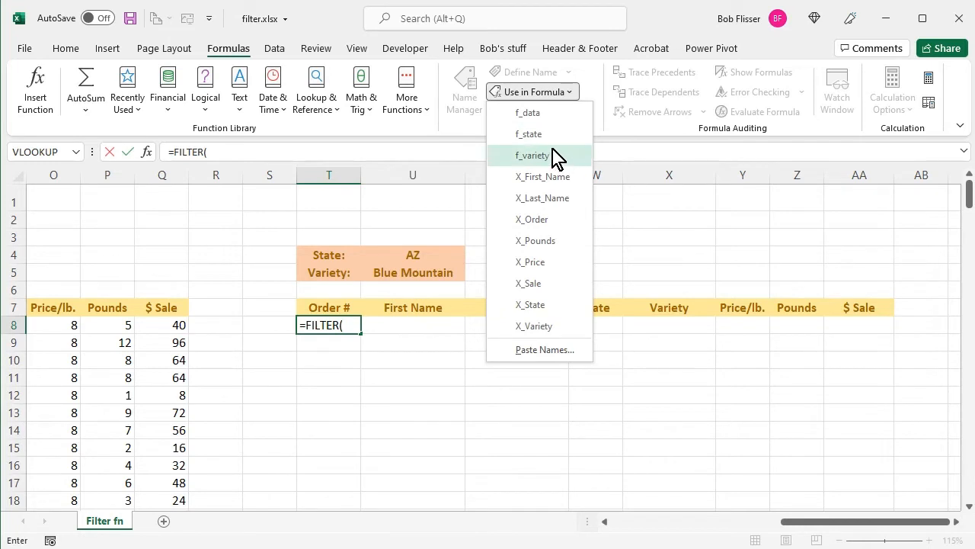
left_click(565, 114)
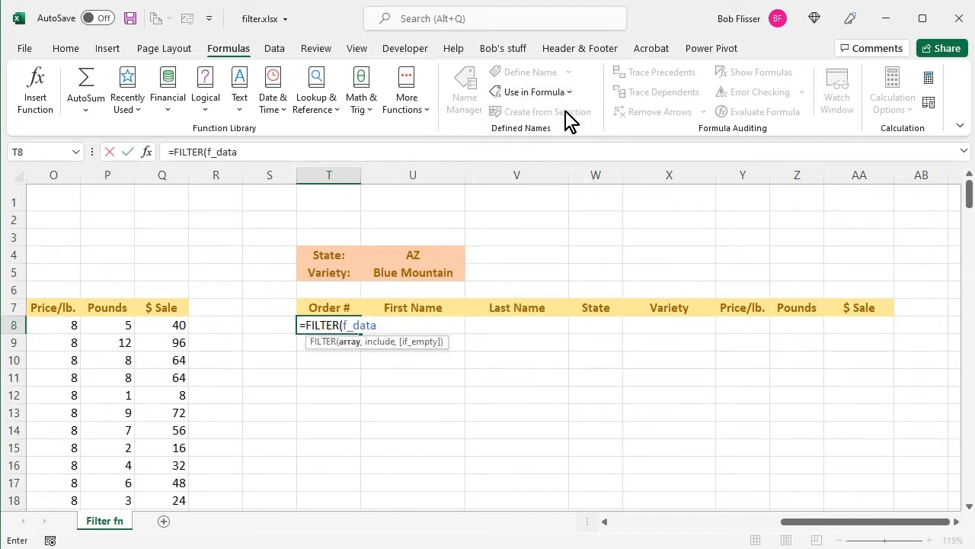
type(",")
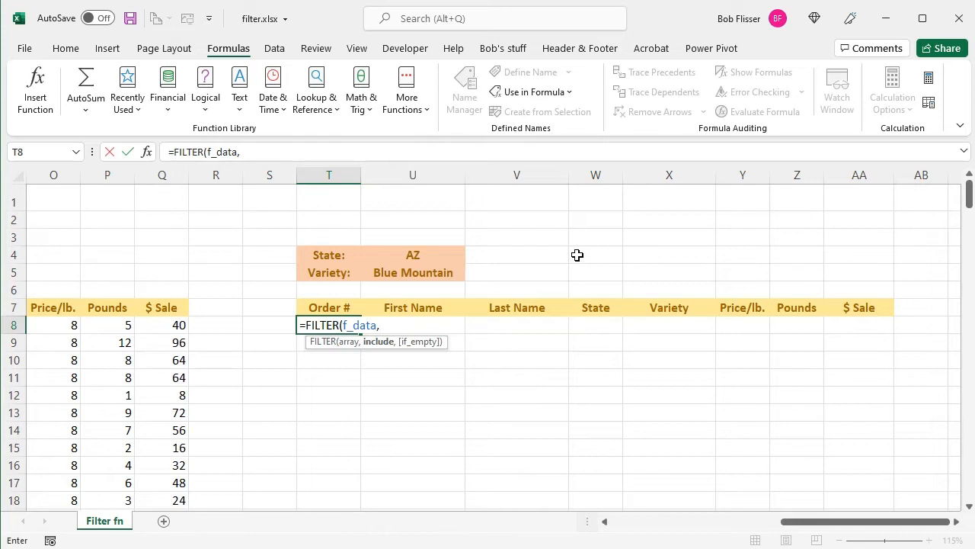
- Add the parenthesised condition (f_variety=U5) as the start of the formula's include argument
type("(")
left_click(569, 92)
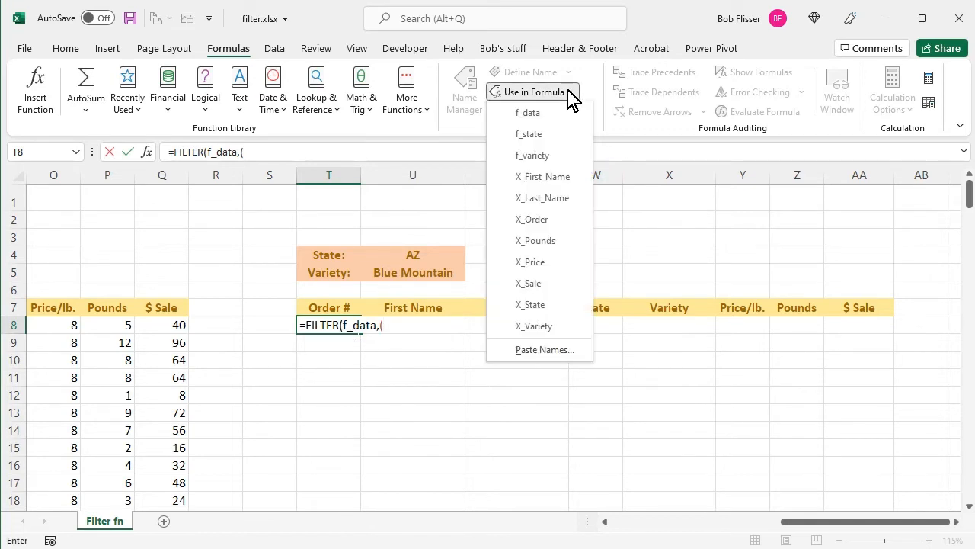
left_click(545, 158)
type("=")
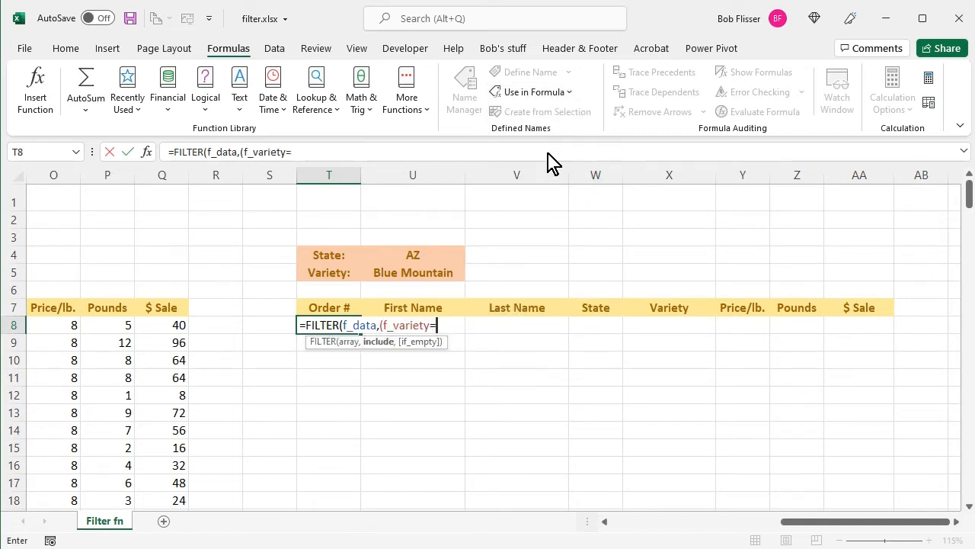
left_click(414, 274)
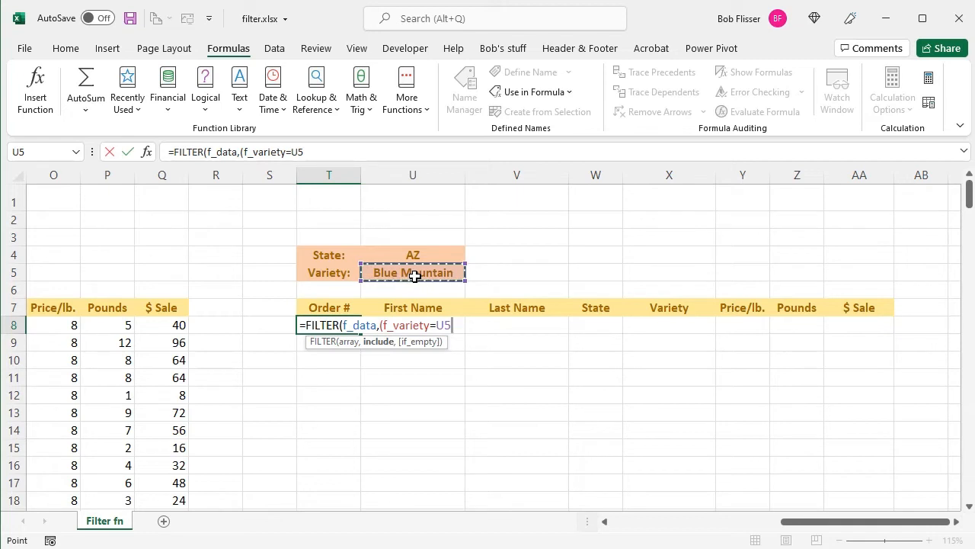
type(")")
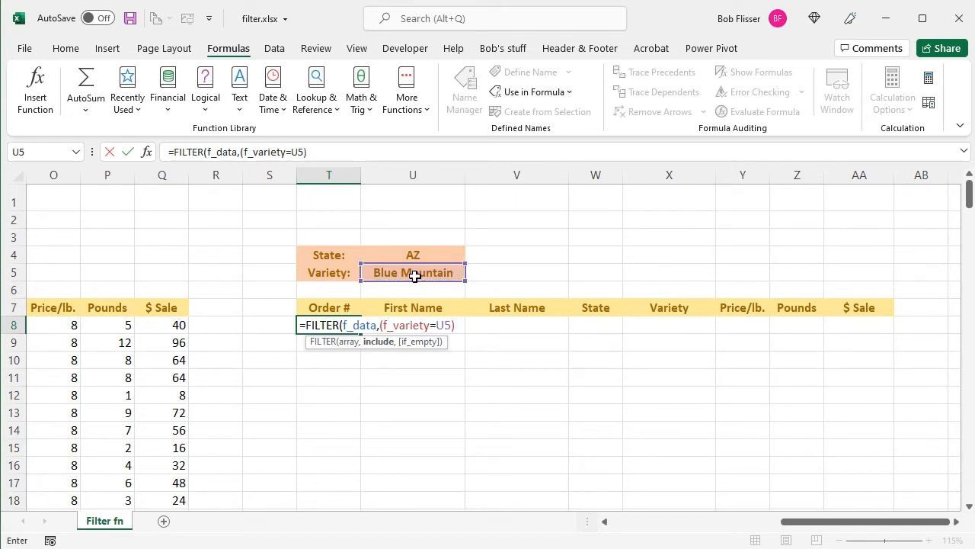
- Multiply the variety condition by a second condition, (f_state=U4), to finish the include argument
type(" **")
type("(")
left_click(567, 97)
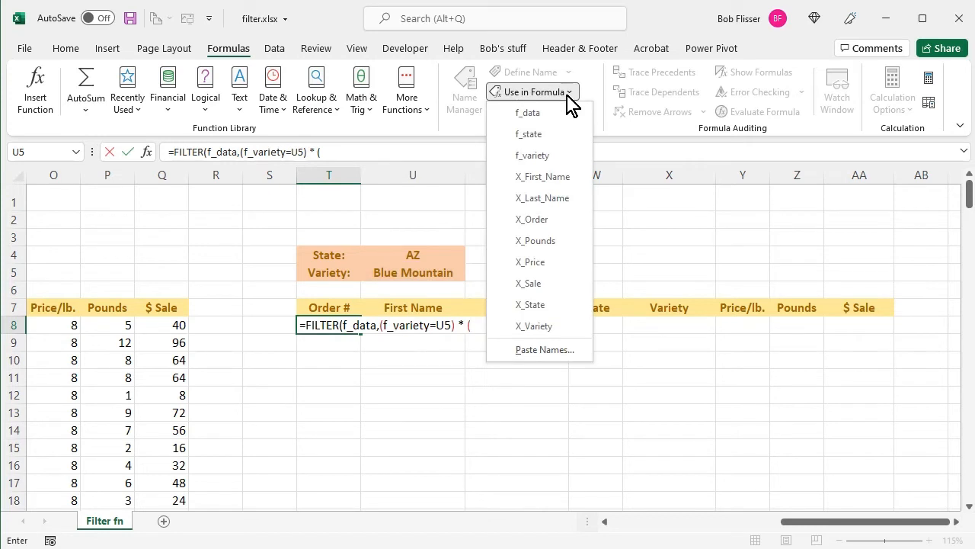
left_click(546, 135)
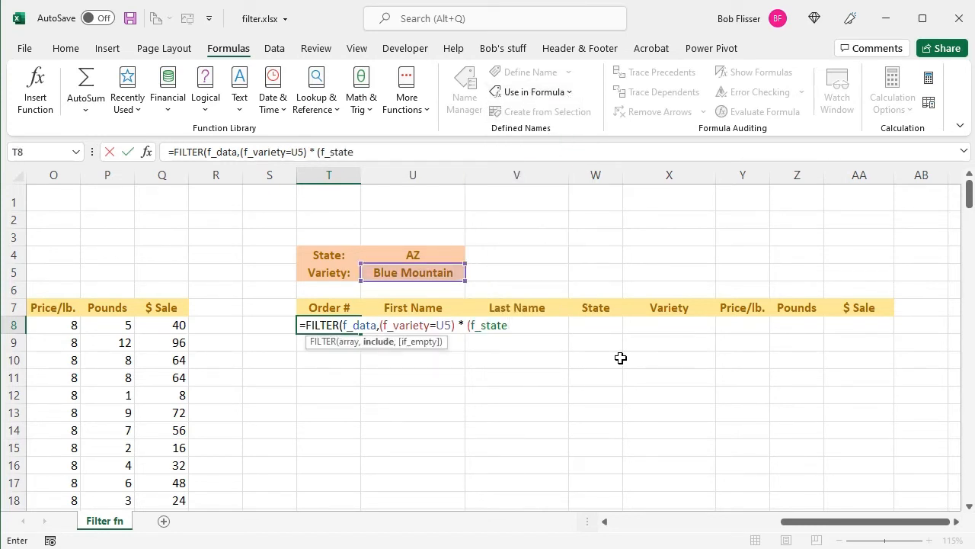
type("=")
left_click(422, 255)
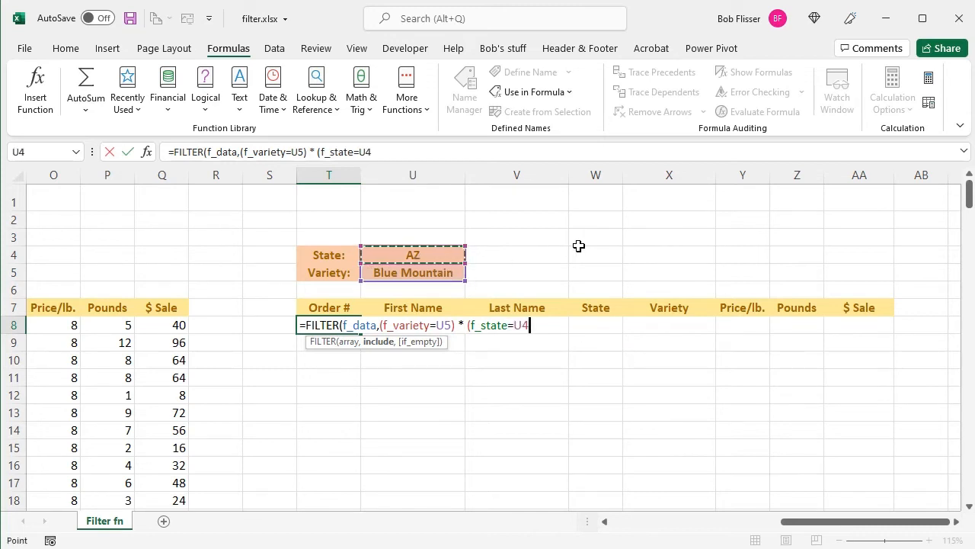
type("),")
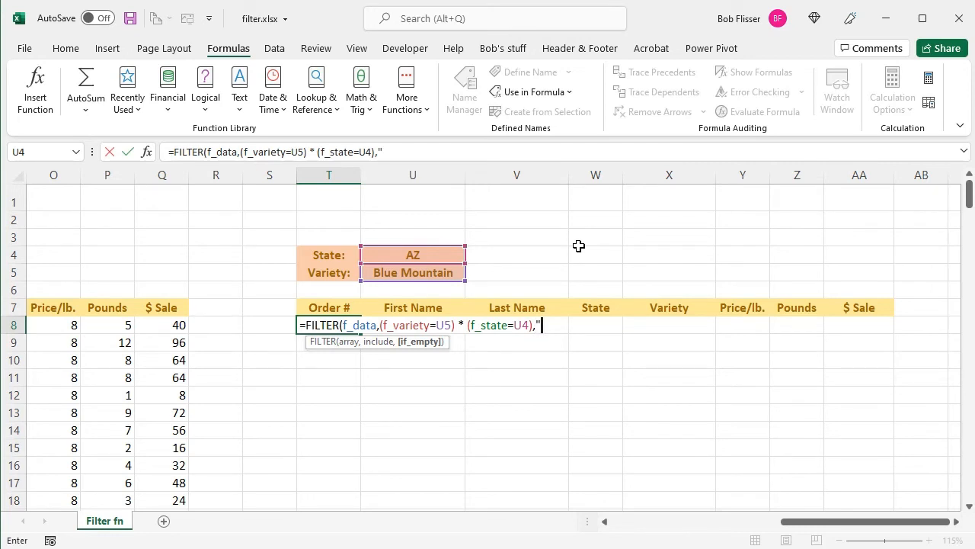
- Set the if_empty argument to "Not found" and complete the two-condition FILTER formula in T8
type("Not found\"")
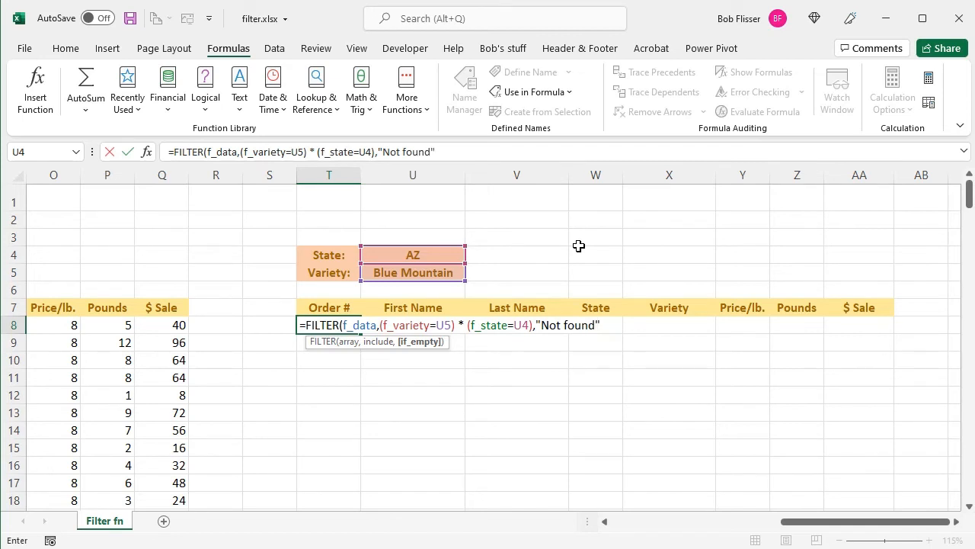
type(")")
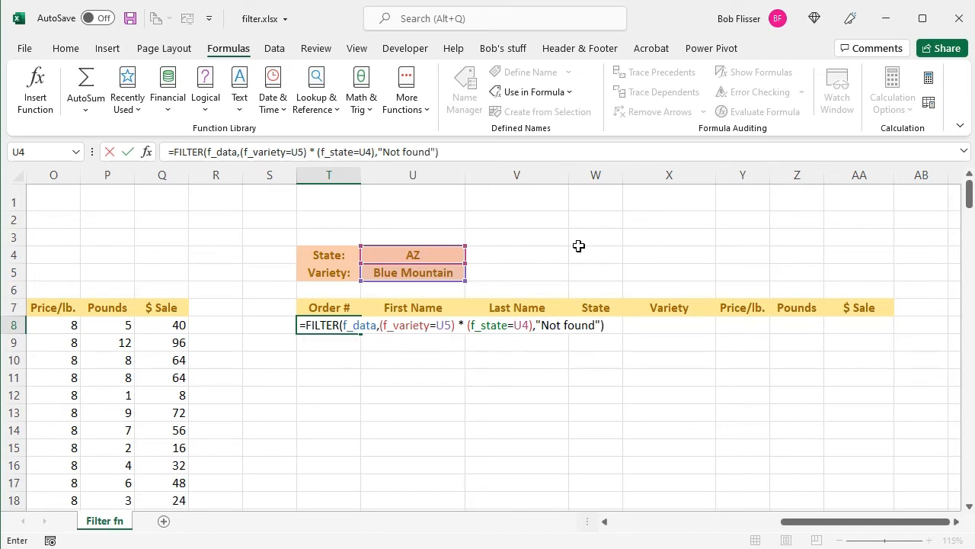
key("Return")
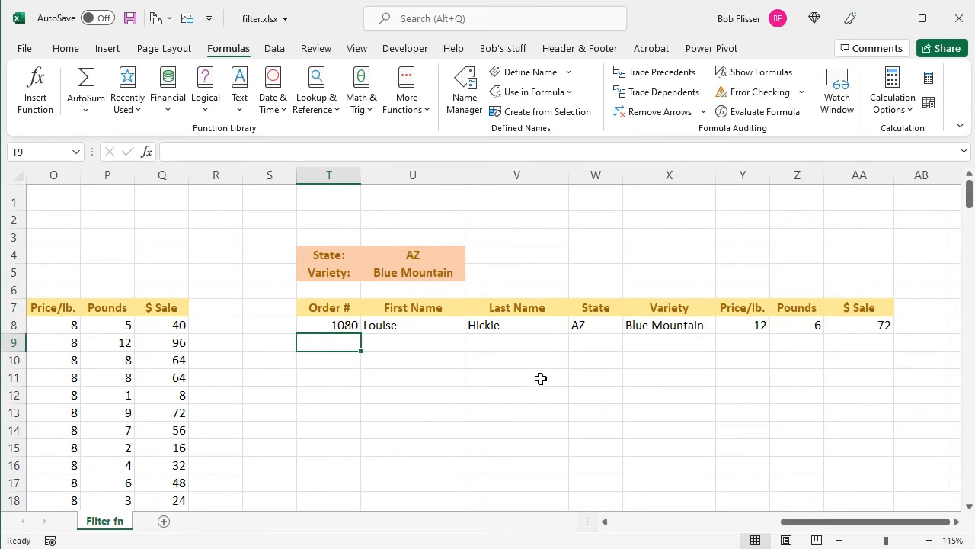
- Set the state criterion in U4 to CA and look through the filtered orders
left_click(426, 254)
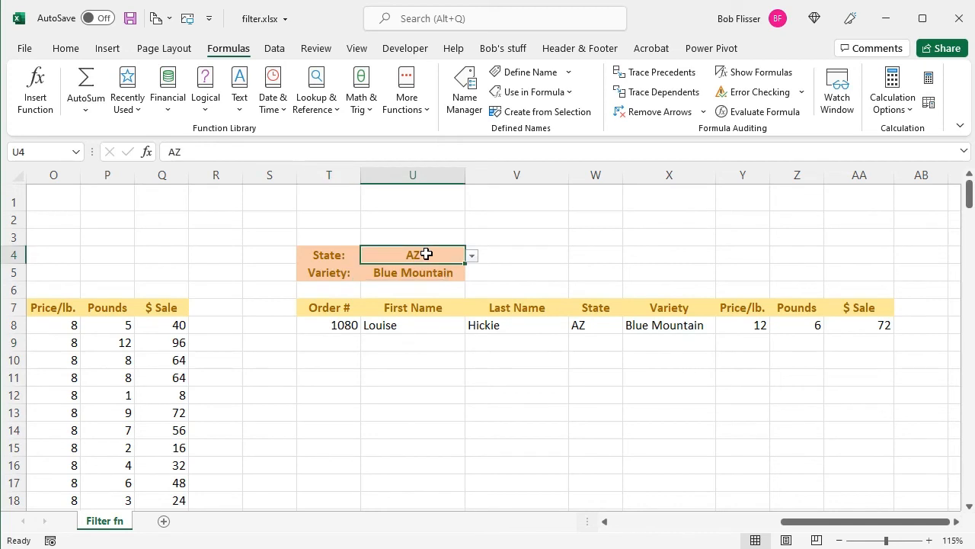
left_click(472, 257)
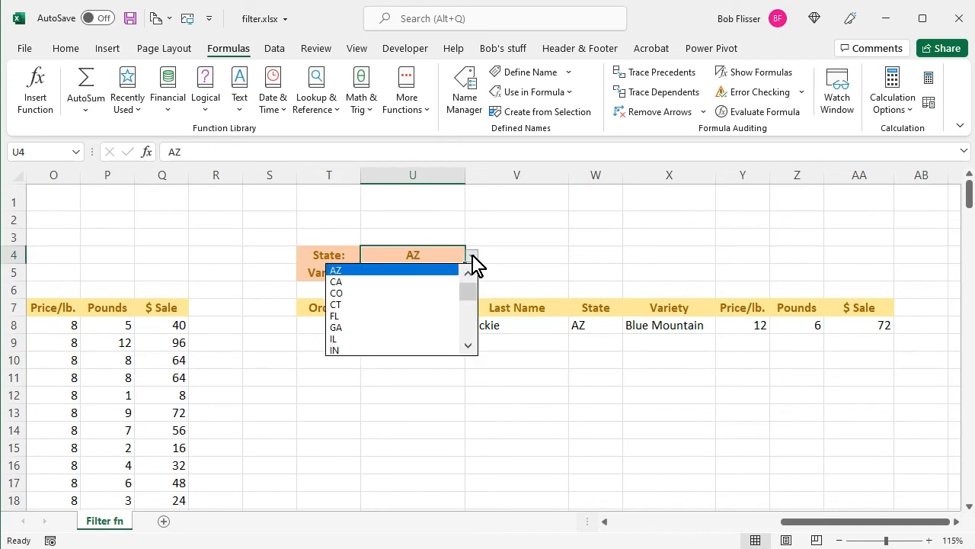
left_click(383, 282)
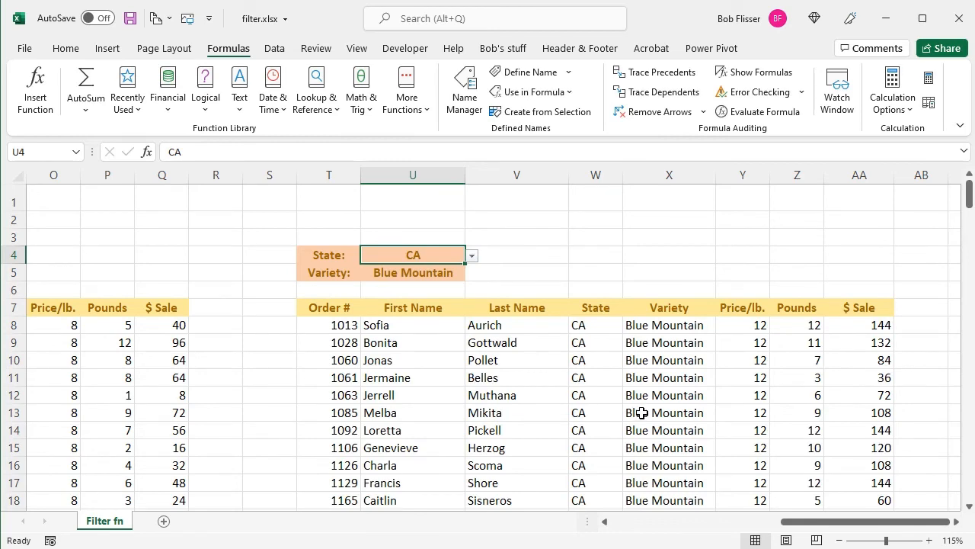
scroll(642, 413, "down", 3)
scroll(642, 412, "up", 3)
- Set the variety criterion in U5 to Java
left_click(417, 271)
left_click(472, 273)
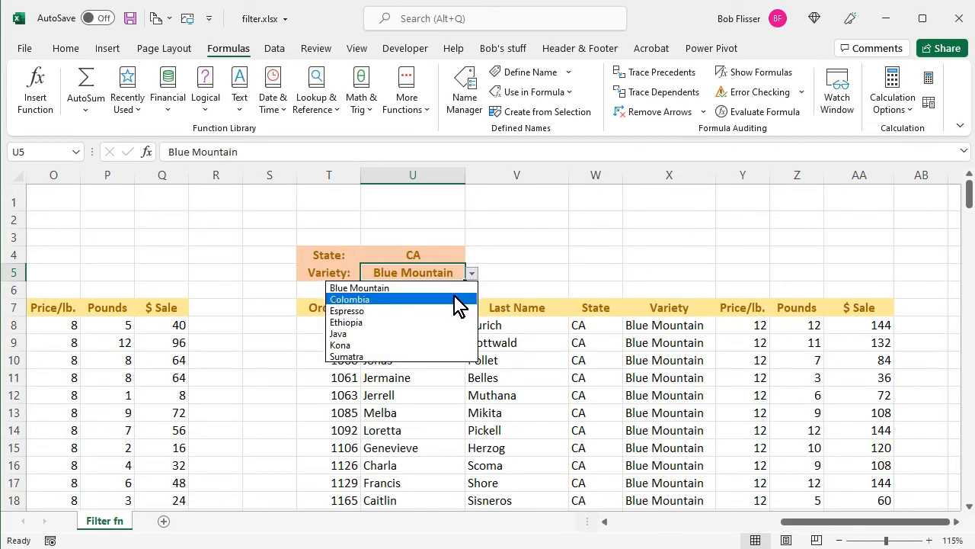
left_click(431, 334)
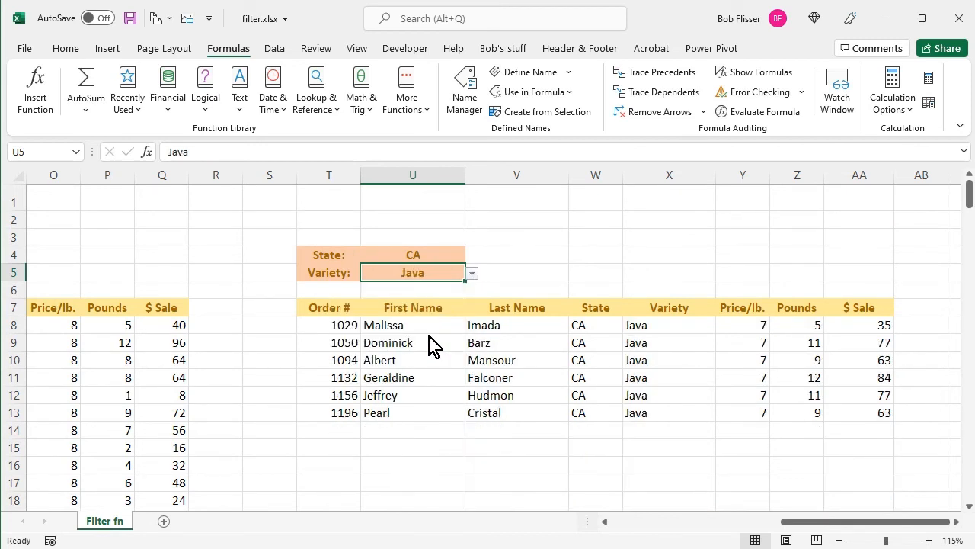
- Change the state criterion in U4 to CT to test the two-condition filter with Java
left_click(436, 255)
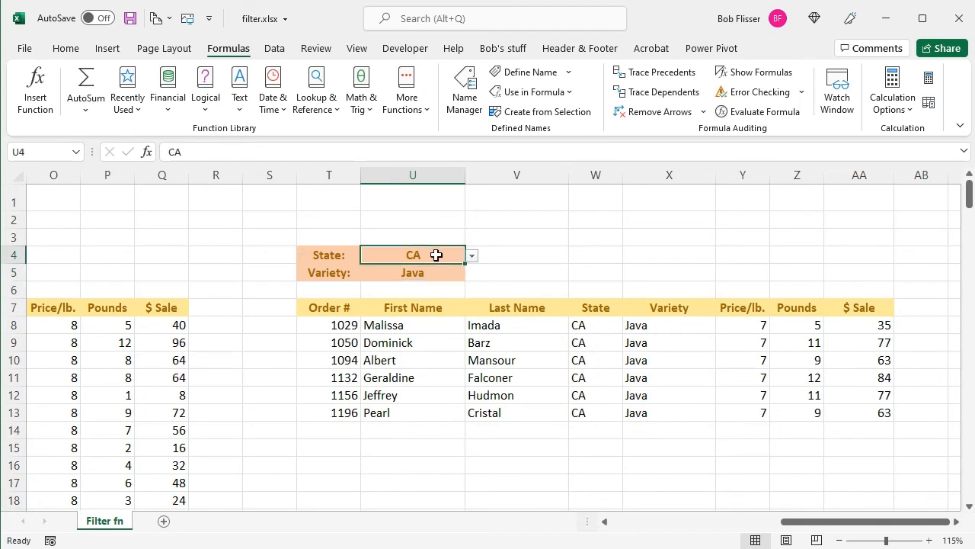
left_click(472, 256)
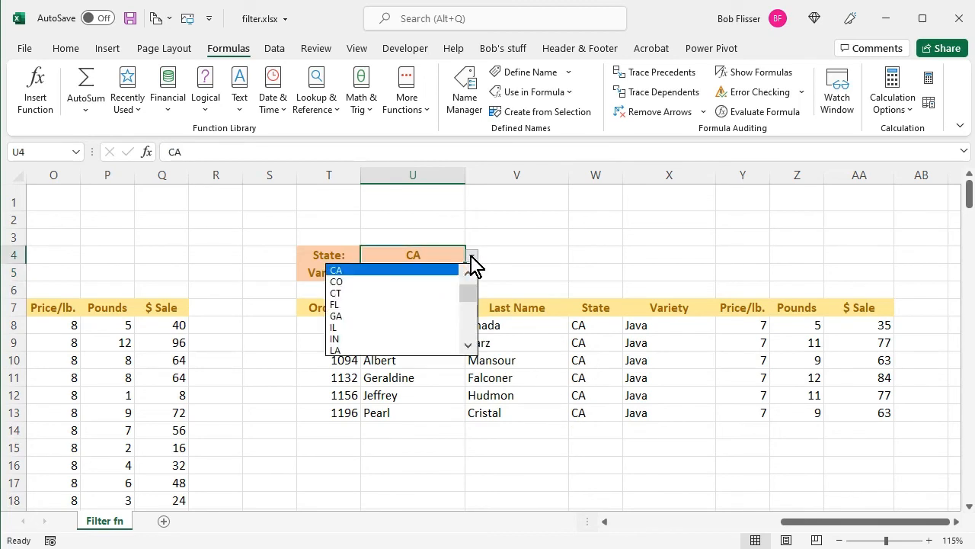
left_click(423, 292)
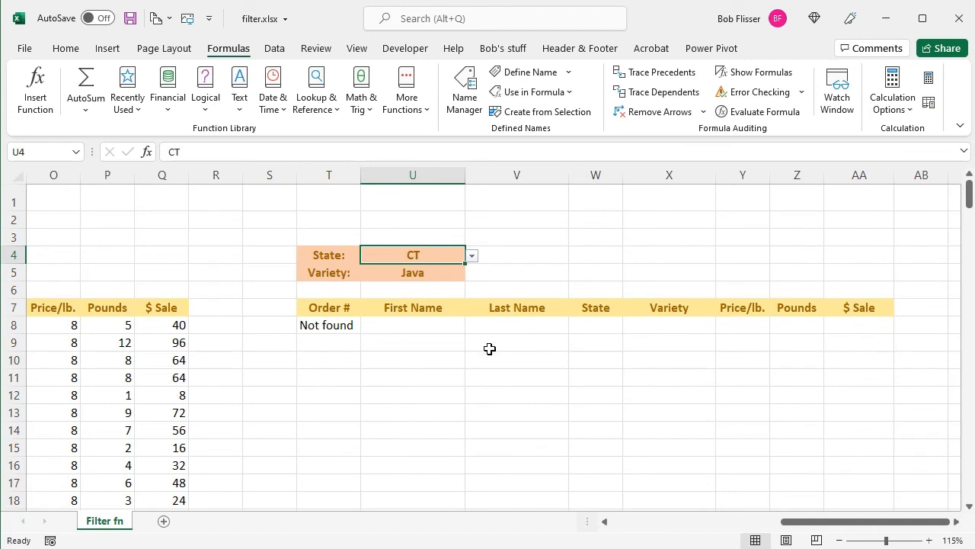
- Set the state criterion in U4 to NY
left_click(470, 258)
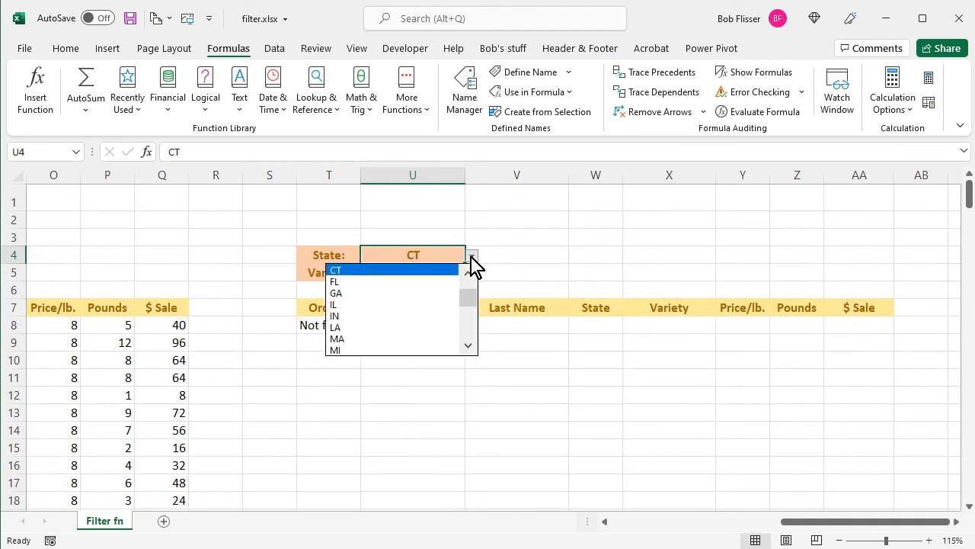
left_click(468, 292)
left_click_drag(473, 305, 473, 315)
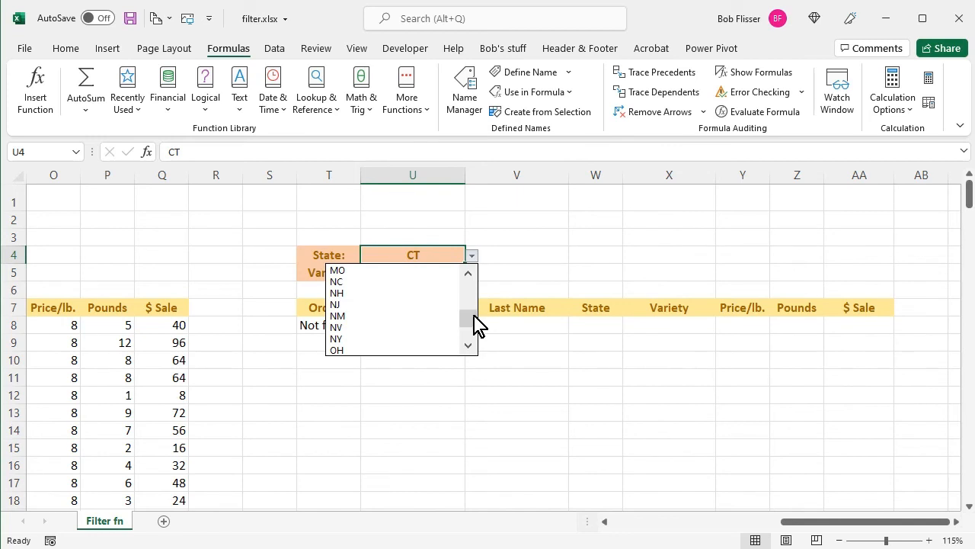
left_click(428, 337)
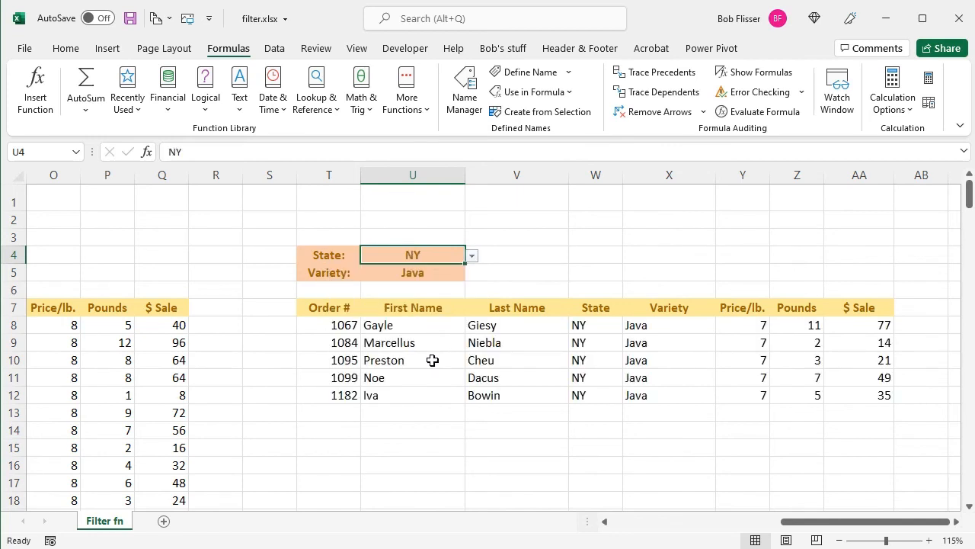